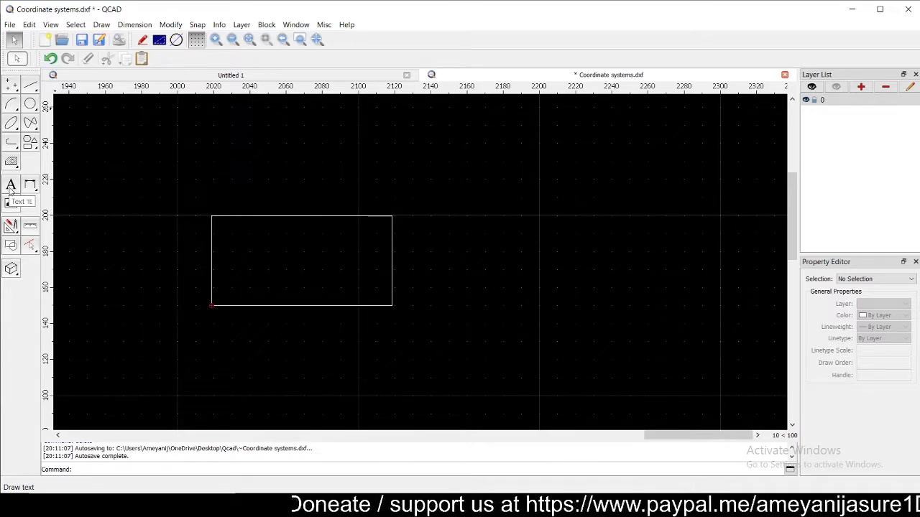
- Start a new text and replace its old content with AMEYA CAD, QCAD and NOV 2020 on three lines
click(11, 185)
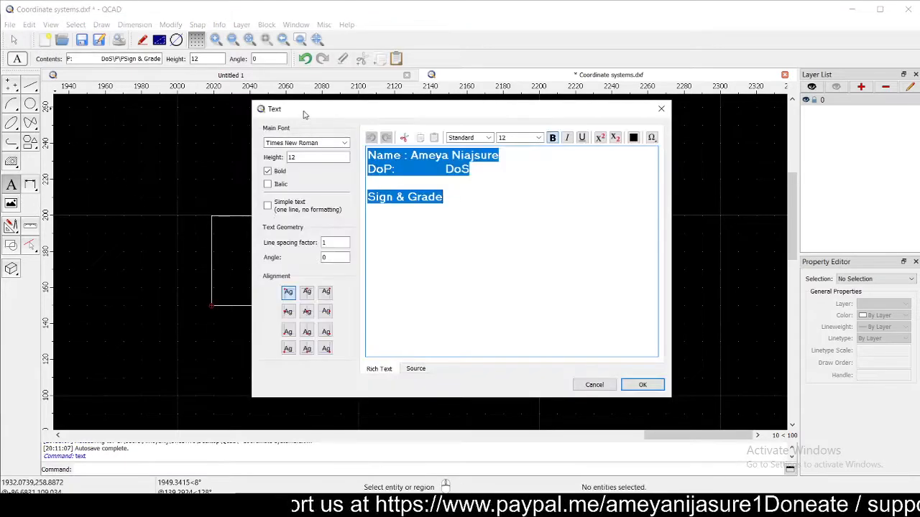
drag(311, 115, 422, 72)
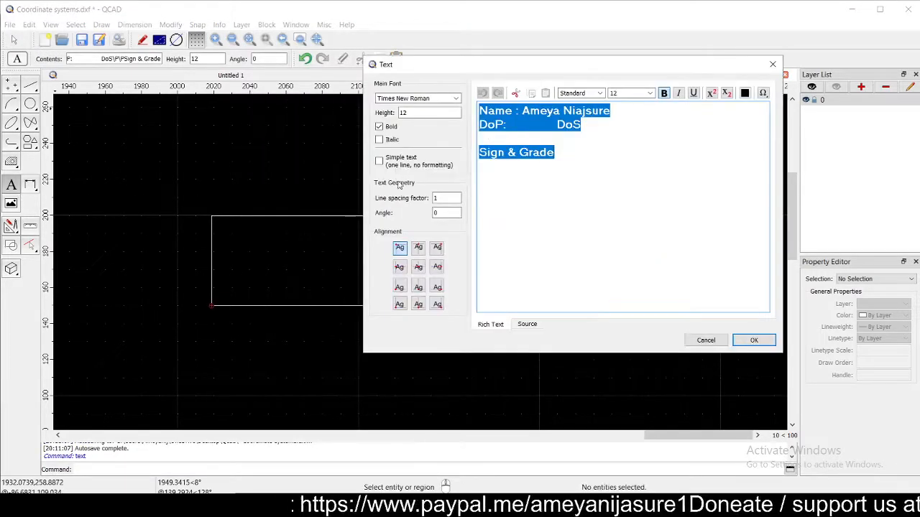
click(569, 166)
key(ctrl+a)
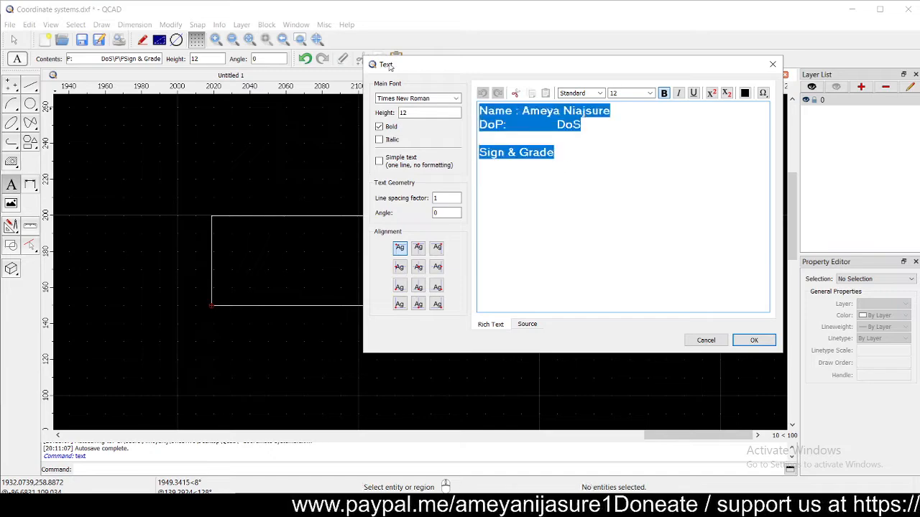
key(BackSpace)
text(AMEYA )
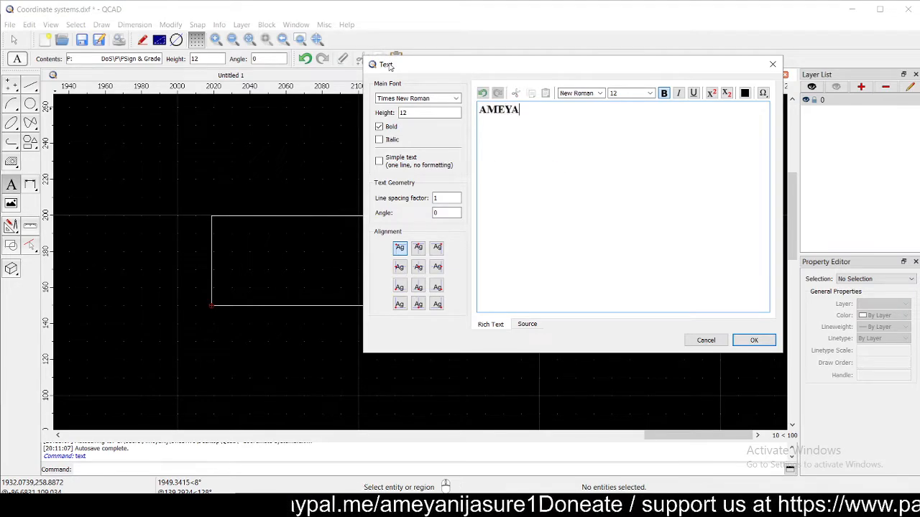
text(CAD  )
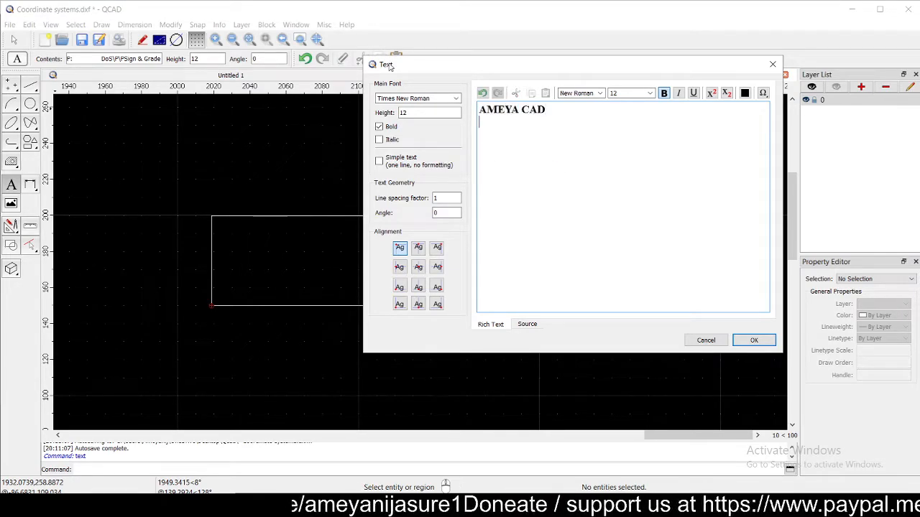
text(QCAD  )
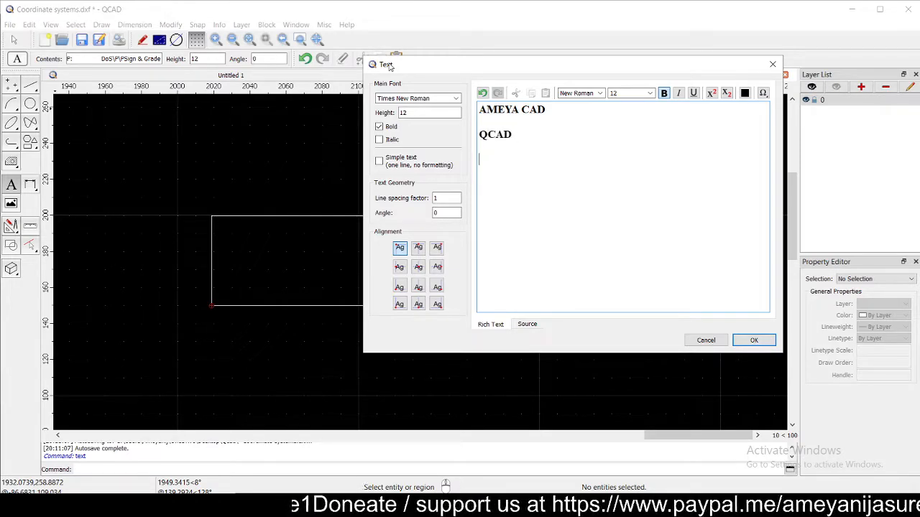
text(2020)
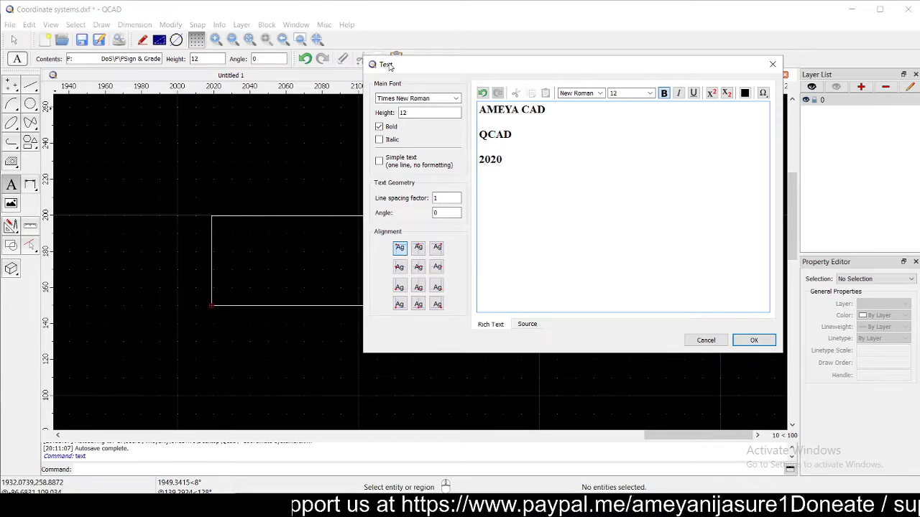
key(Home)
text(NOV)
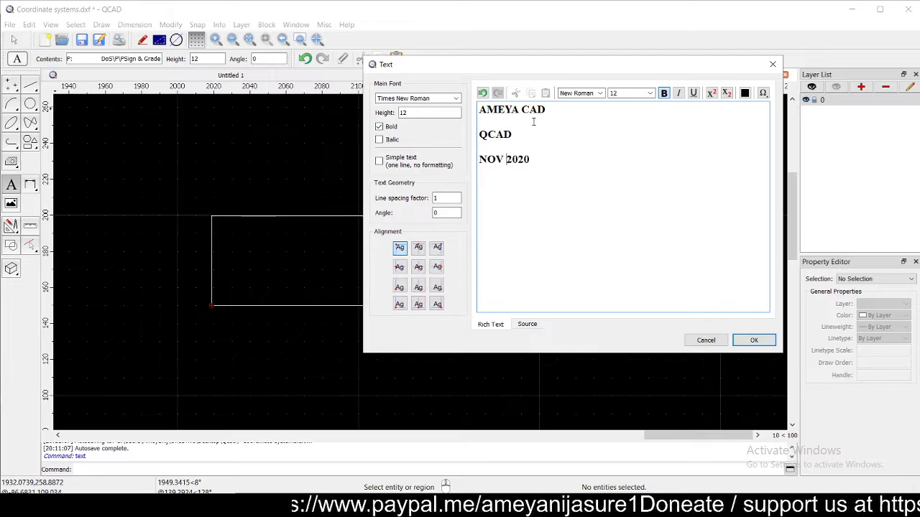
- Change the text height from 12 to 15, keeping Times New Roman and formatted rich text
click(455, 99)
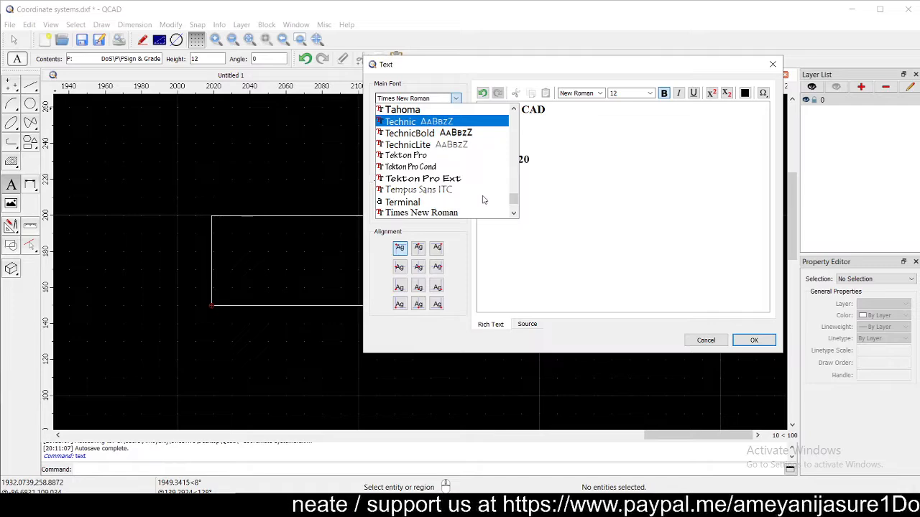
scroll(483, 202, up, 15)
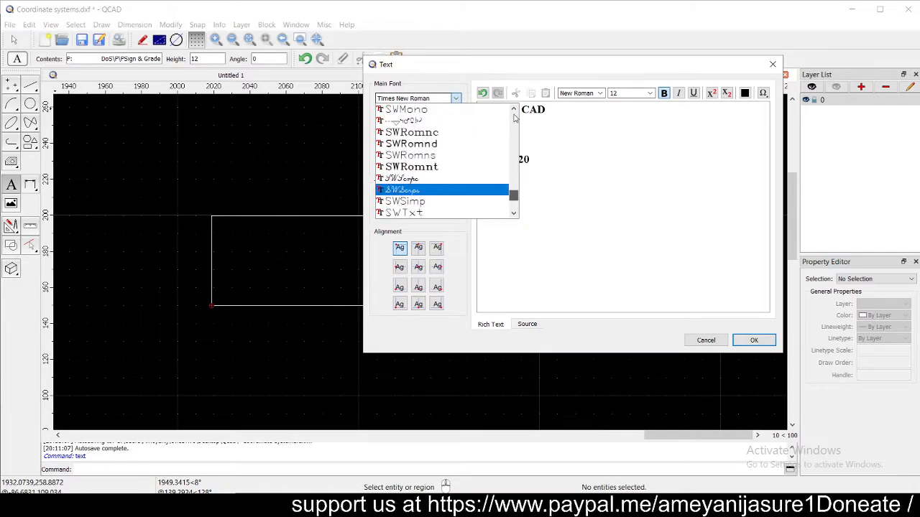
click(449, 81)
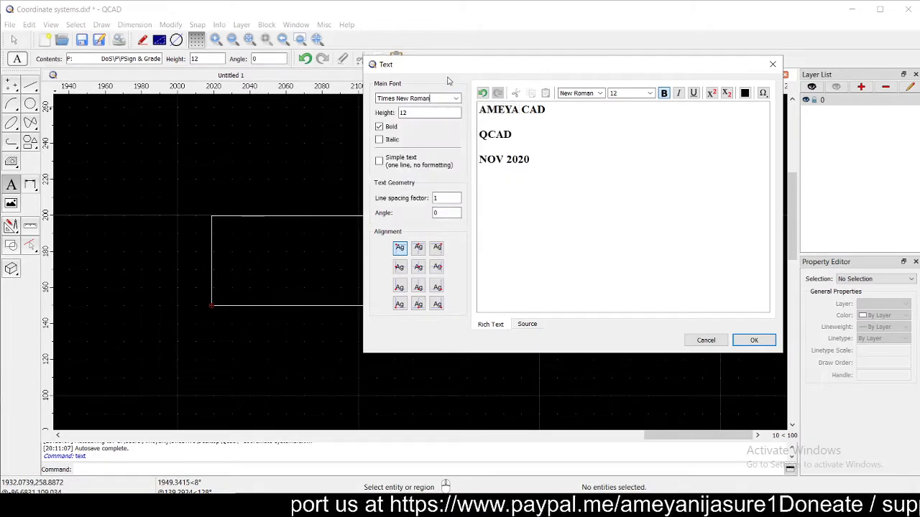
double_click(403, 112)
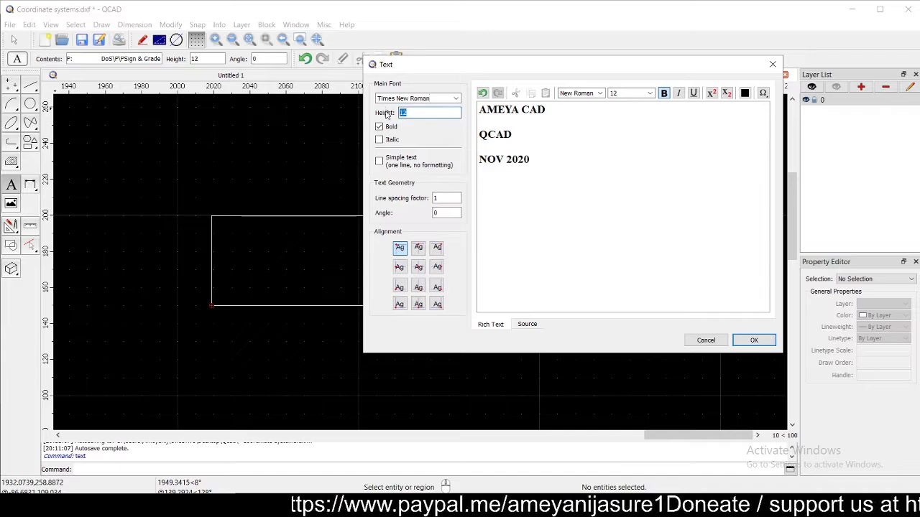
text(15)
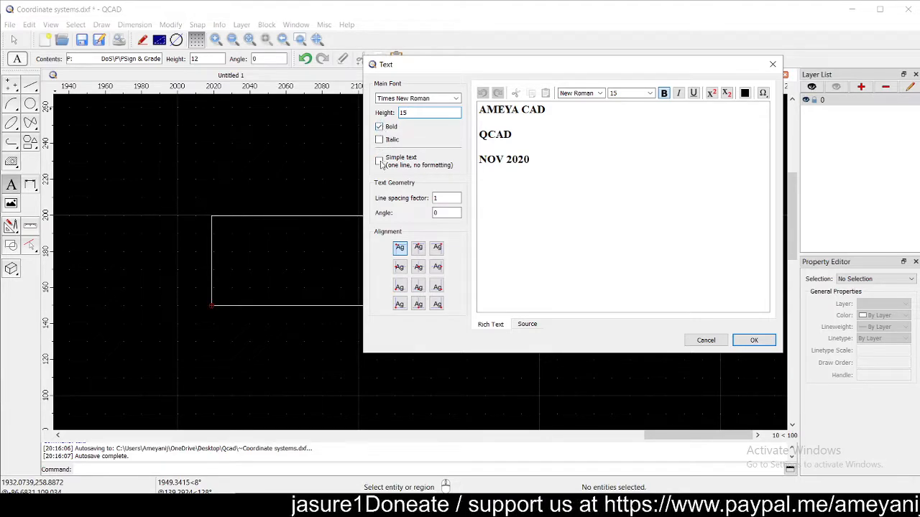
click(379, 161)
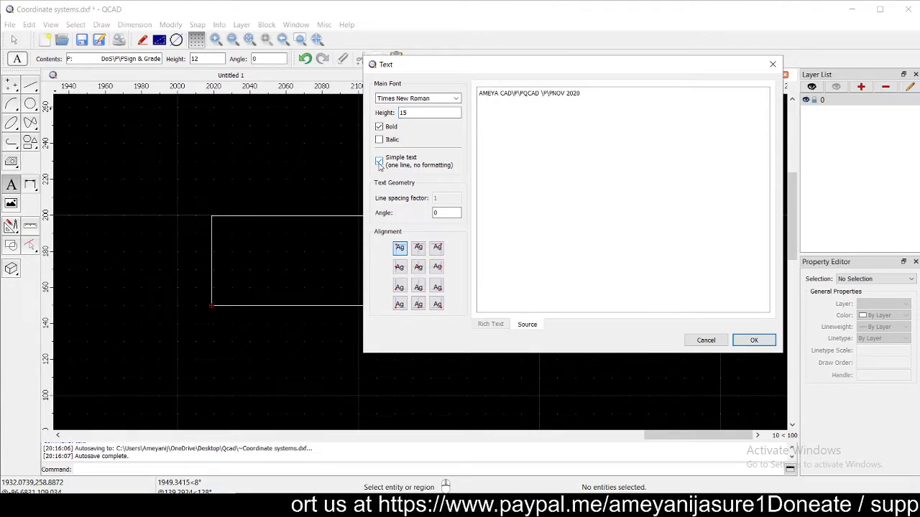
click(379, 163)
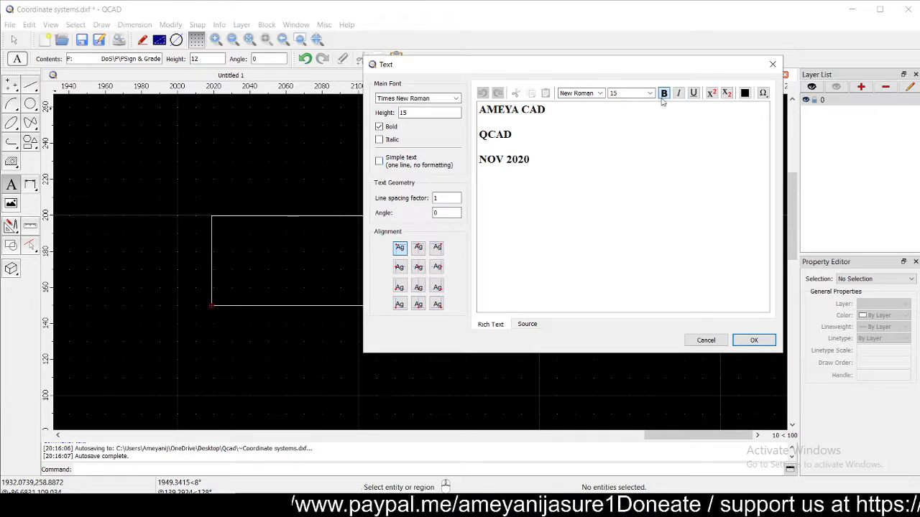
- Underline the NOV 2020 line and make QCAD italic
drag(531, 159, 479, 135)
click(694, 93)
click(513, 139)
click(679, 93)
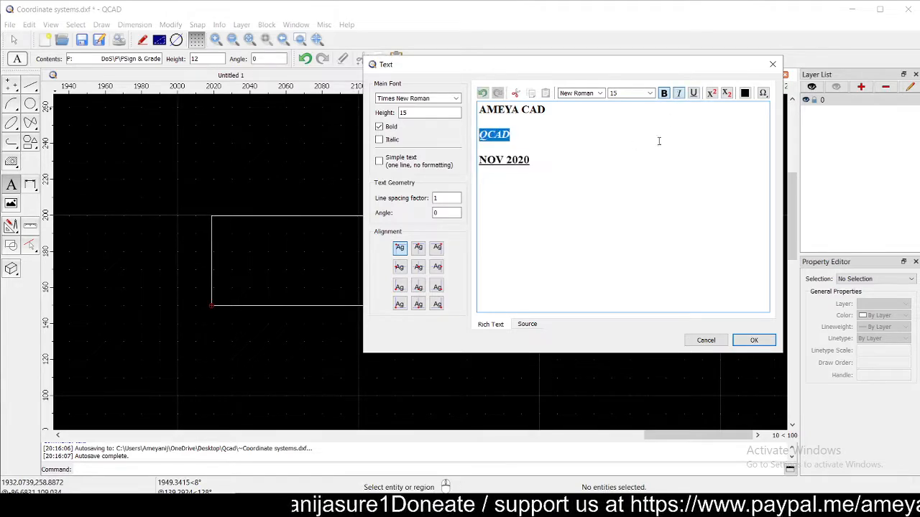
click(603, 166)
- Add a fourth line X² + Y² = 1 with superscript exponents below NOV 2020
click(553, 112)
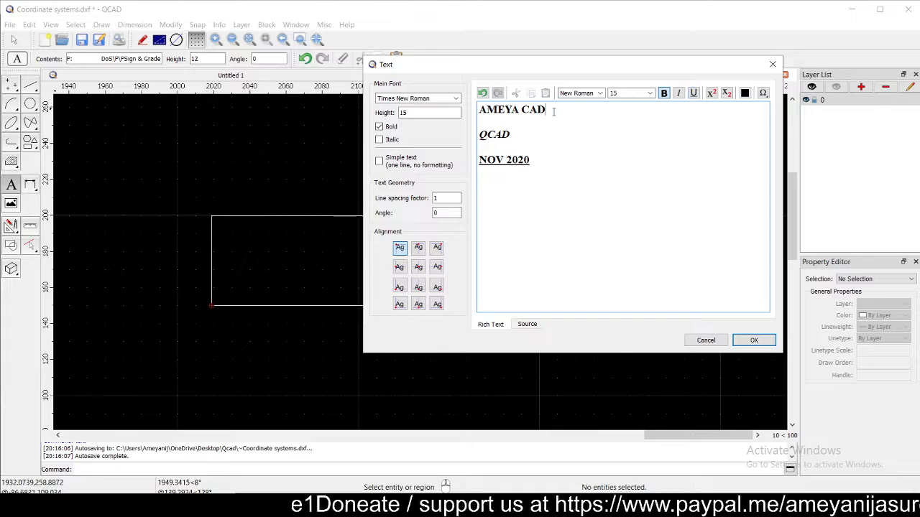
click(538, 160)
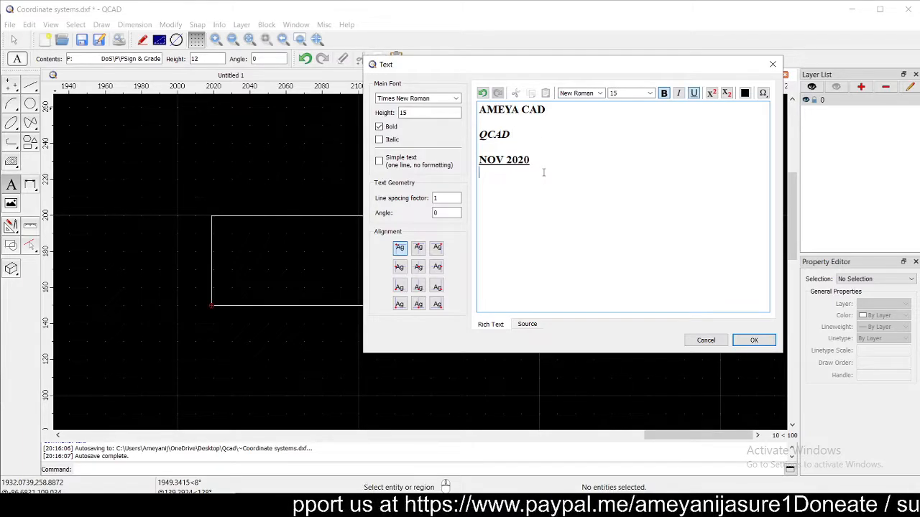
key(Return)
text(X2)
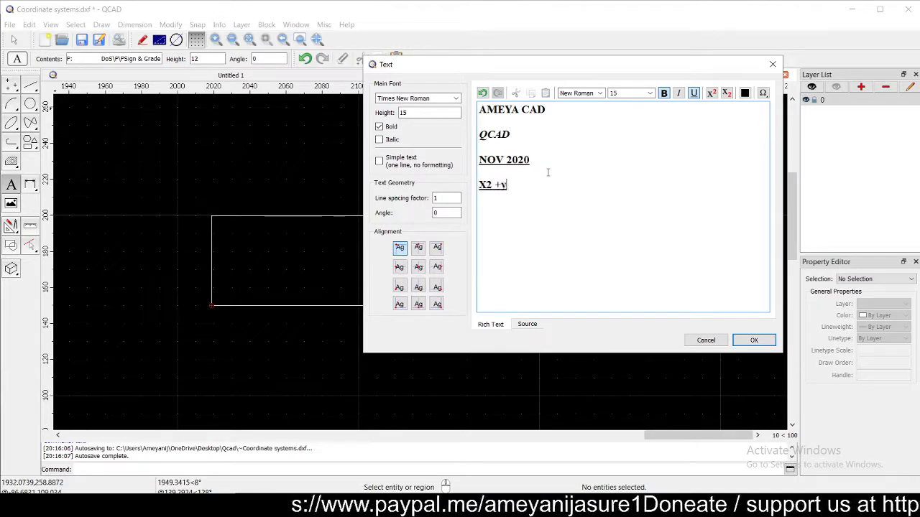
text( + Y)
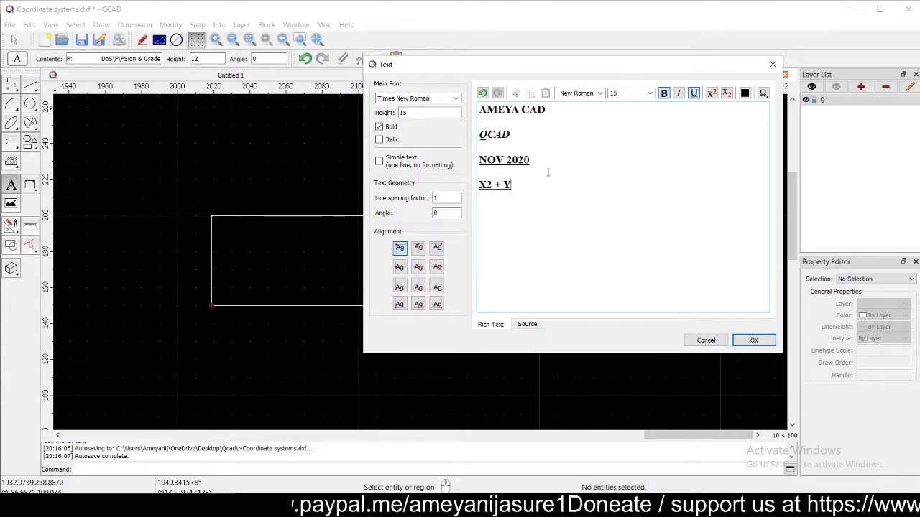
text(2)
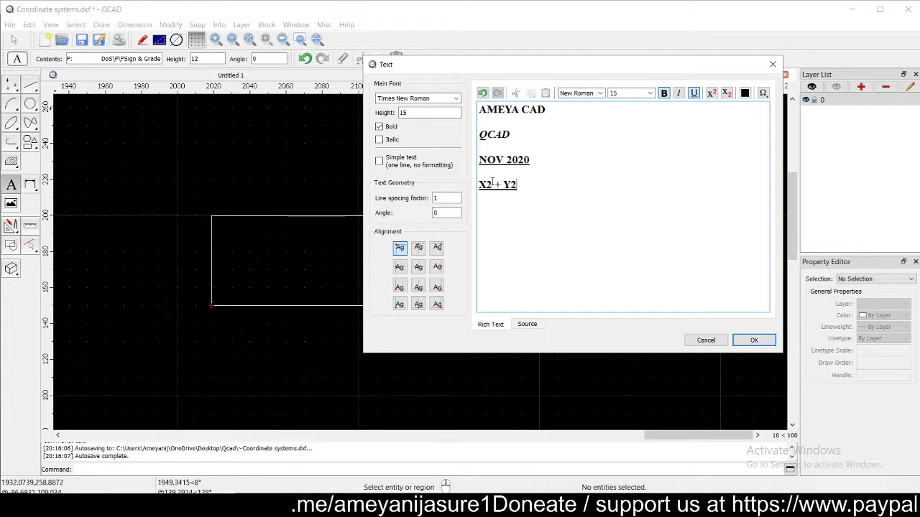
drag(493, 184, 509, 184)
click(711, 94)
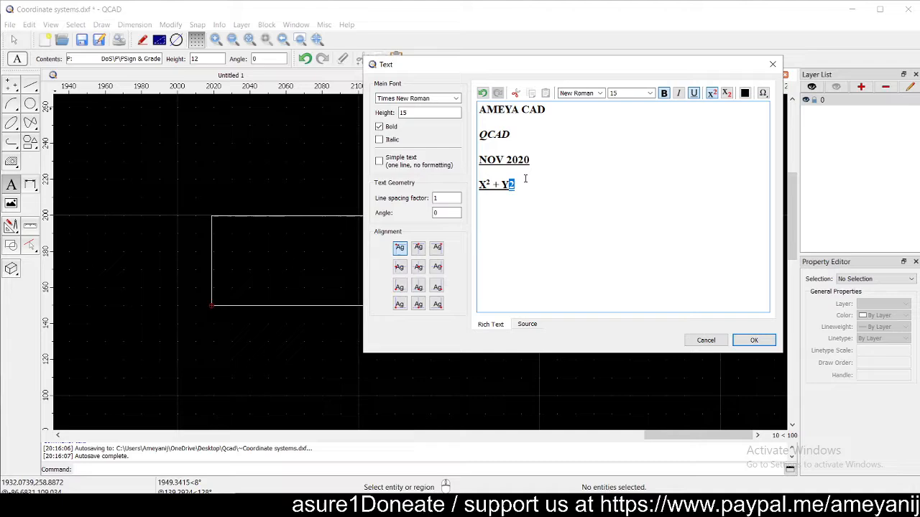
click(711, 95)
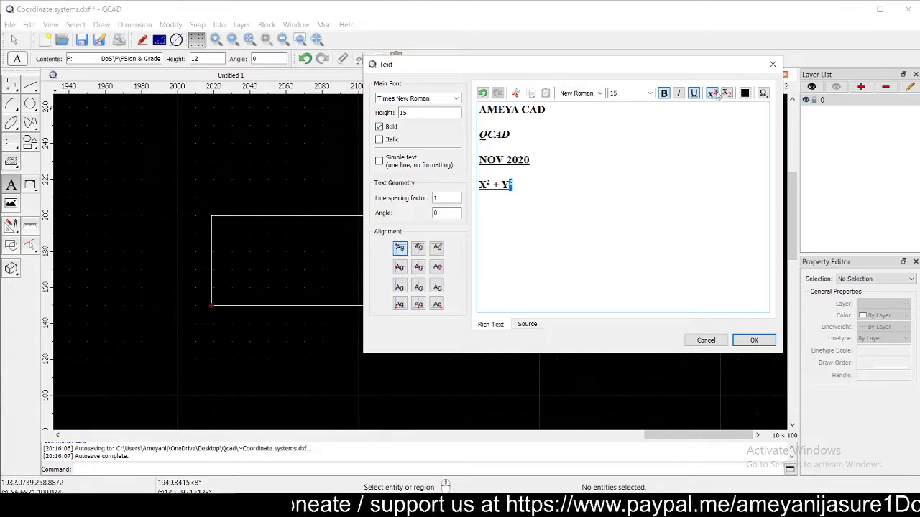
click(570, 190)
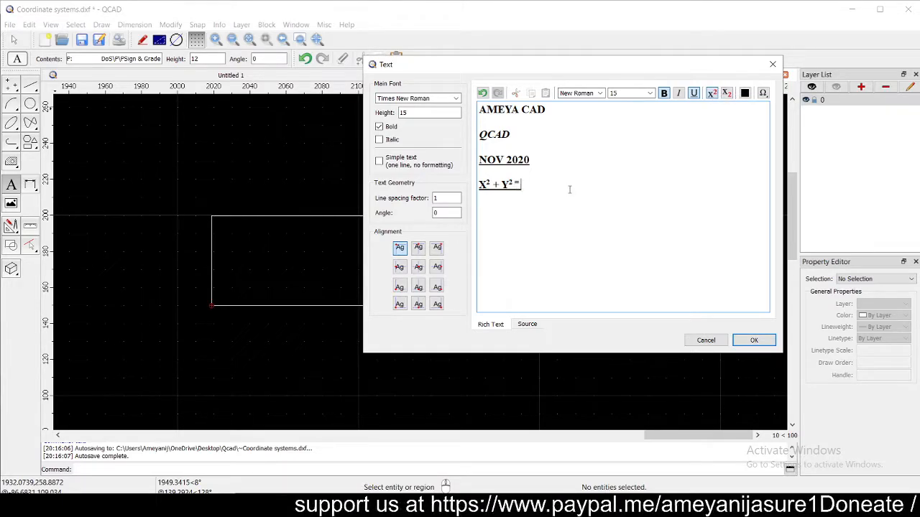
text(1)
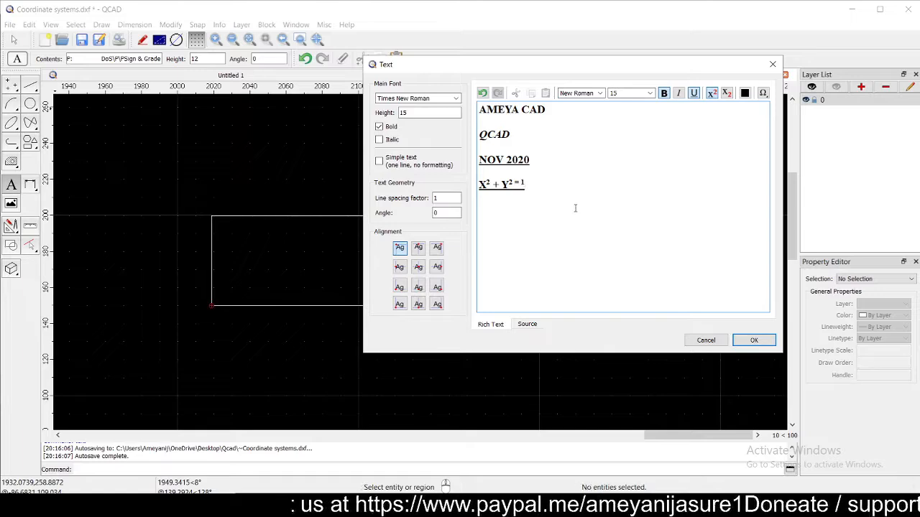
- Return the trailing 1 to normal size and remove the underline from the equation line
drag(541, 189, 522, 184)
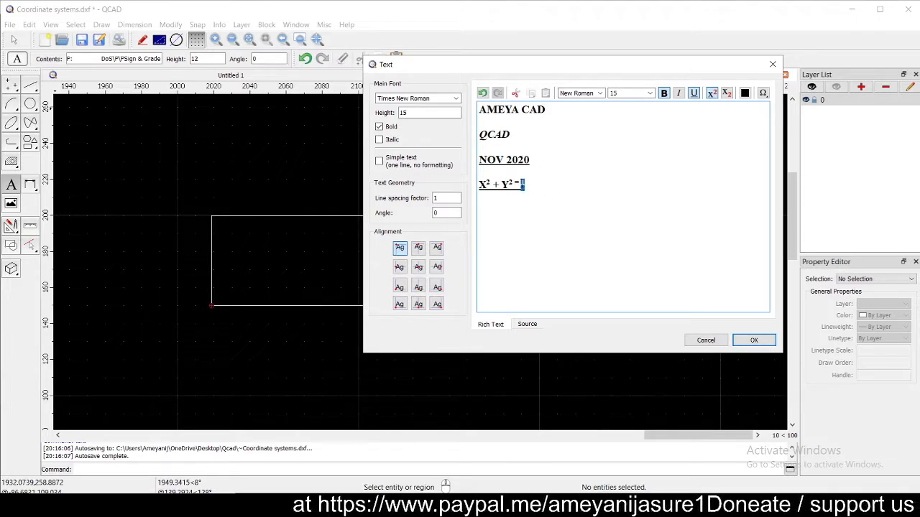
click(711, 94)
click(655, 212)
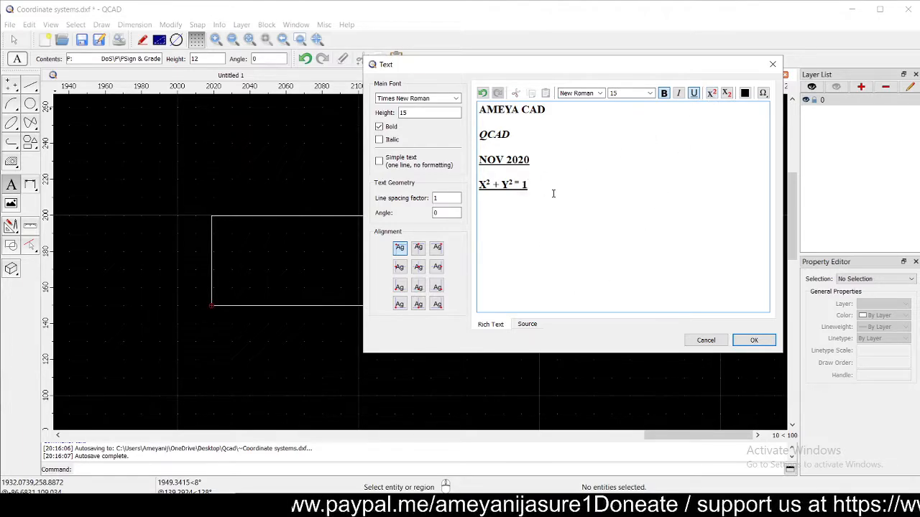
drag(538, 184, 479, 185)
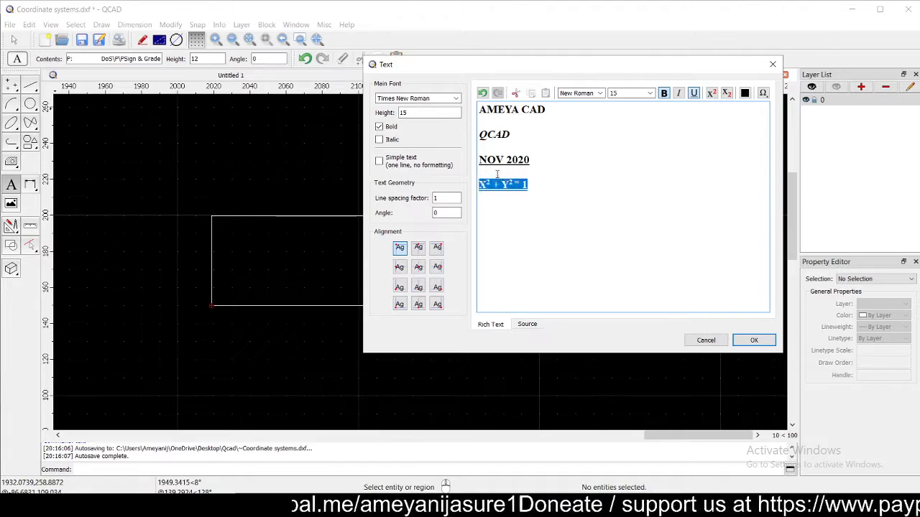
click(693, 94)
click(675, 248)
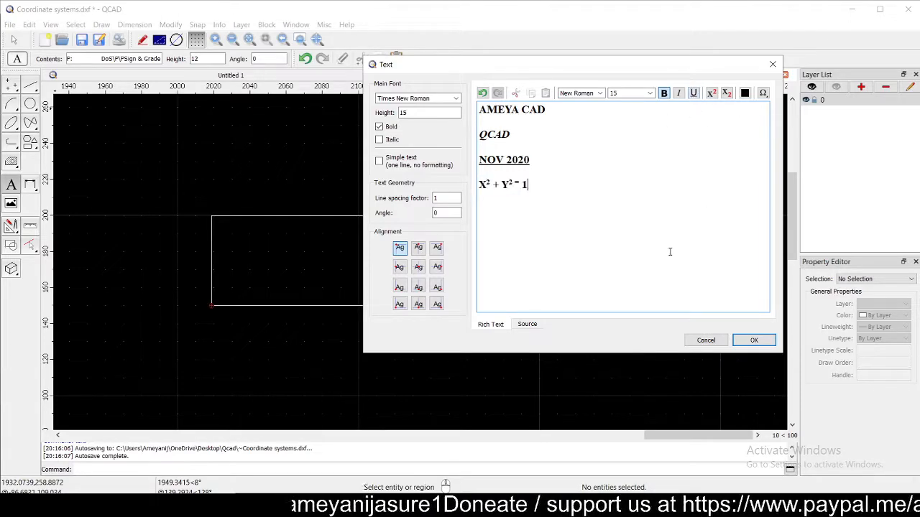
- Place the four-line text block just below the rectangle's lower-left corner
click(751, 342)
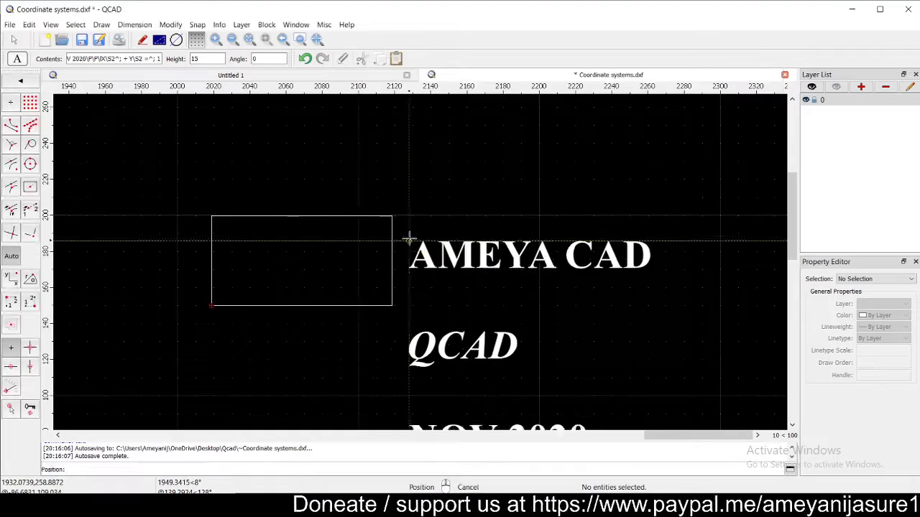
scroll(412, 176, down, 1)
scroll(414, 167, down, 5)
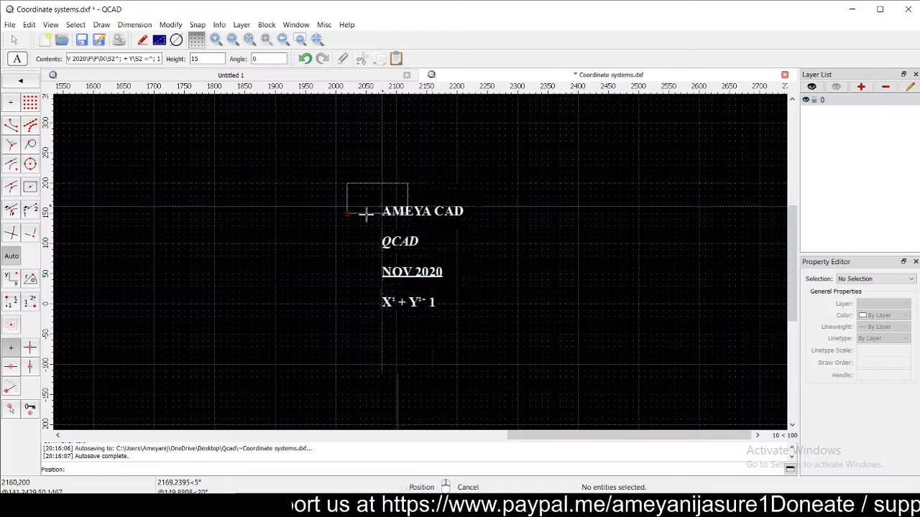
scroll(353, 223, up, 3)
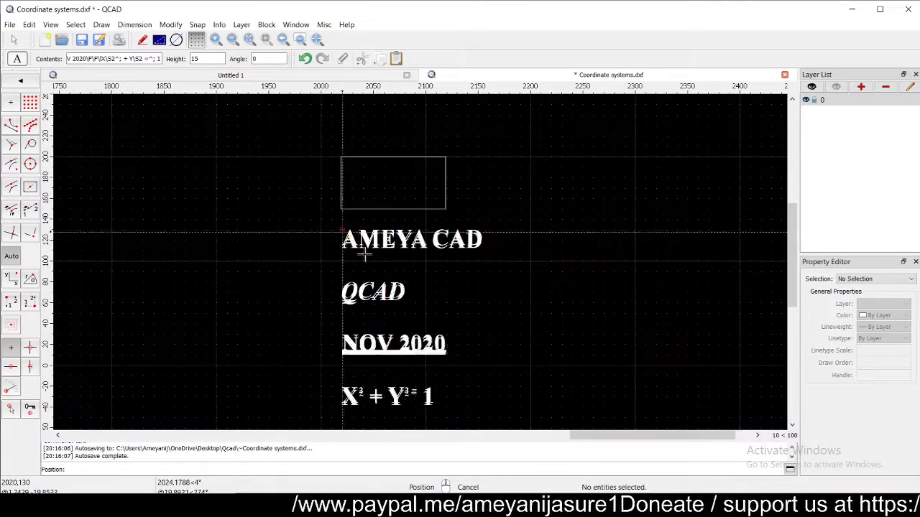
click(342, 230)
scroll(396, 249, down, 4)
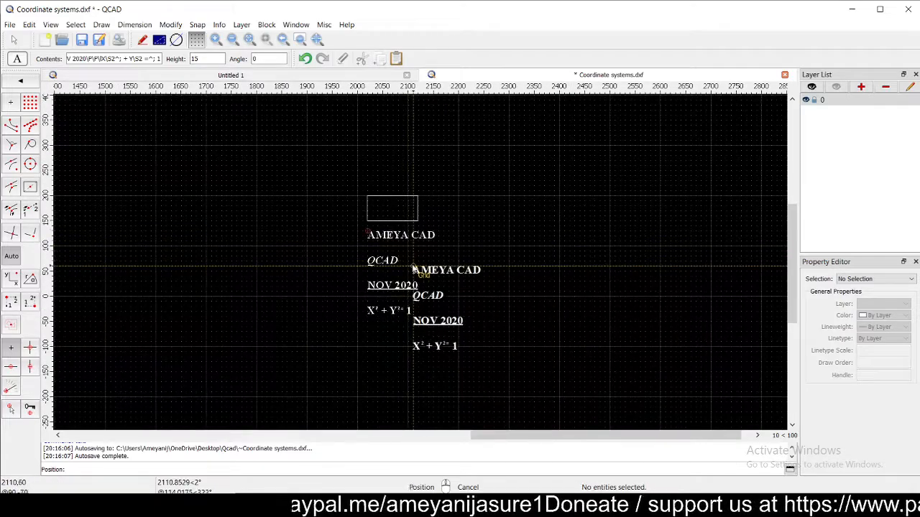
key(Escape)
scroll(443, 249, up, 4)
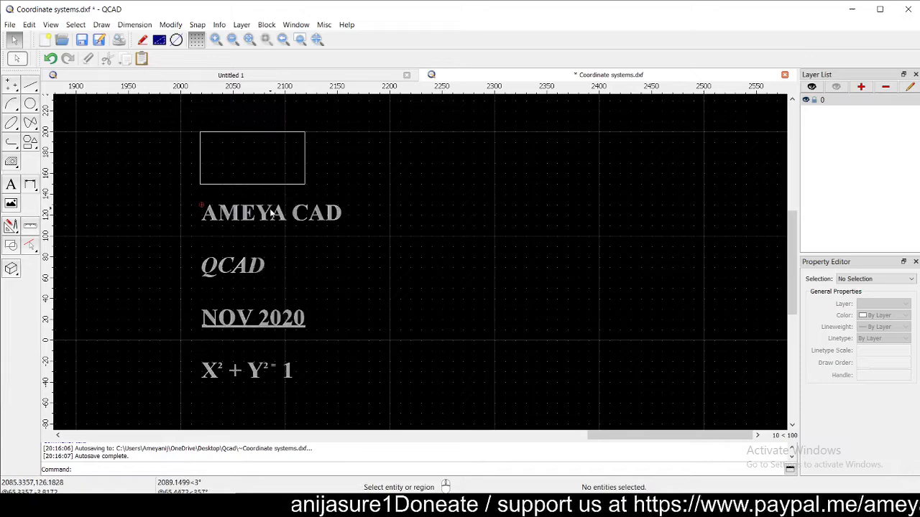
- Delete the blank lines under AMEYA CAD, QCAD and NOV 2020 in the placed text
double_click(270, 208)
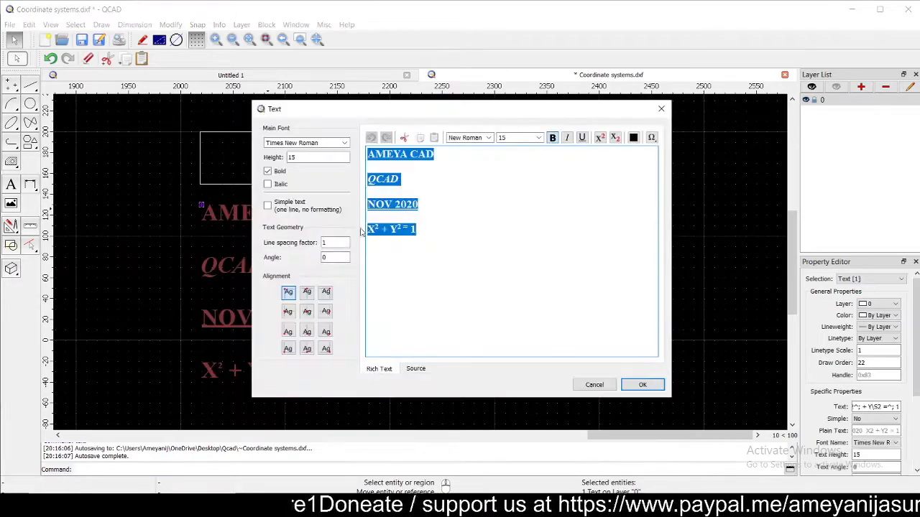
click(381, 170)
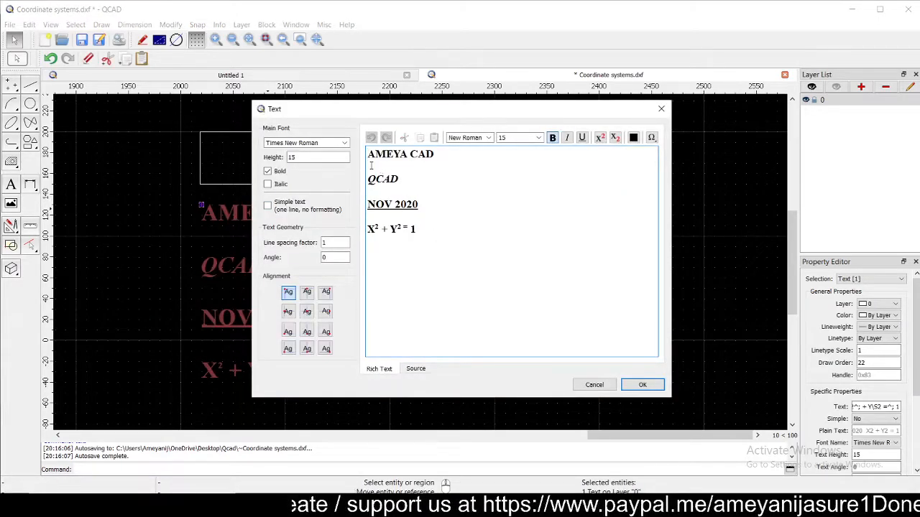
key(BackSpace)
click(378, 179)
key(BackSpace)
click(376, 188)
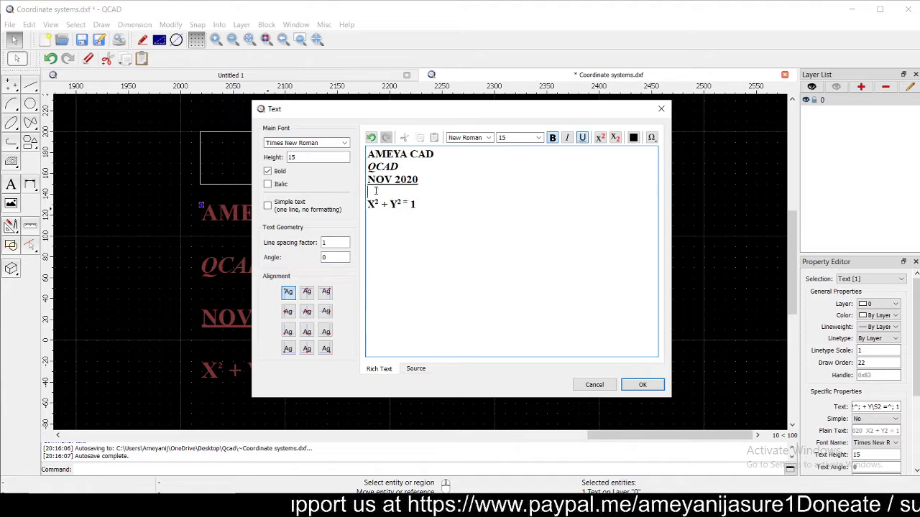
key(BackSpace)
- Set the height of all four text lines to 10
drag(419, 193, 364, 155)
double_click(301, 157)
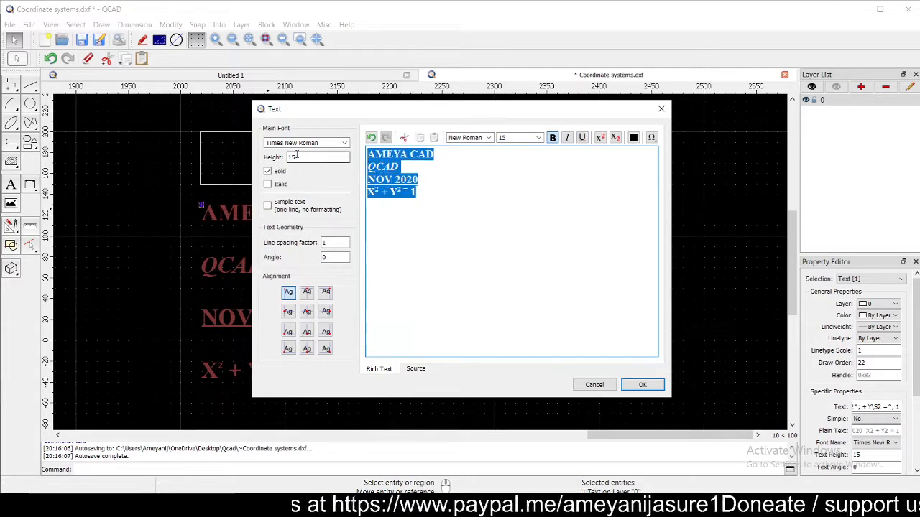
text(10)
key(Return)
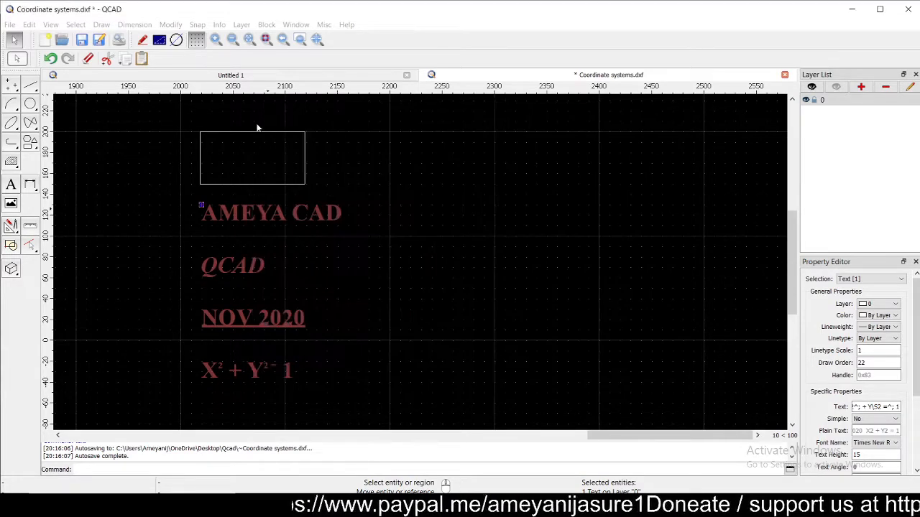
key(Escape)
scroll(236, 217, up, 3)
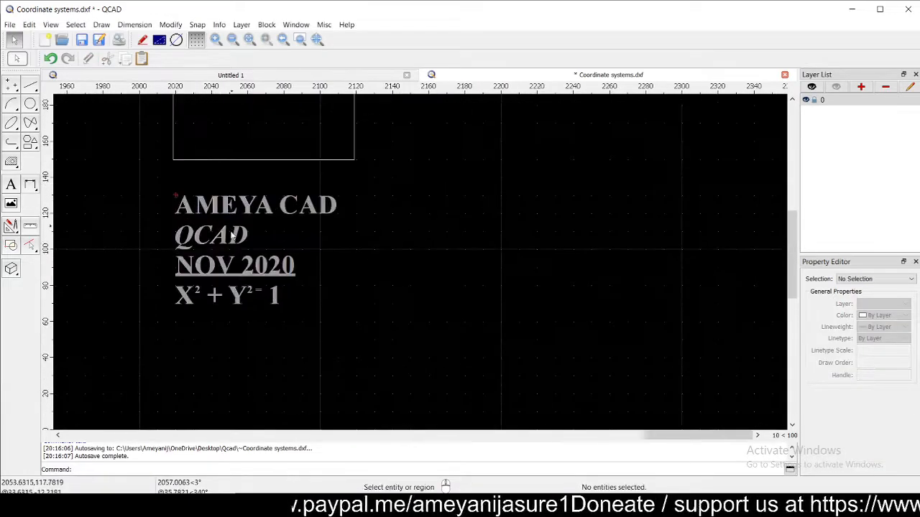
click(204, 207)
- Set the text block's line spacing factor to 1.5
double_click(204, 207)
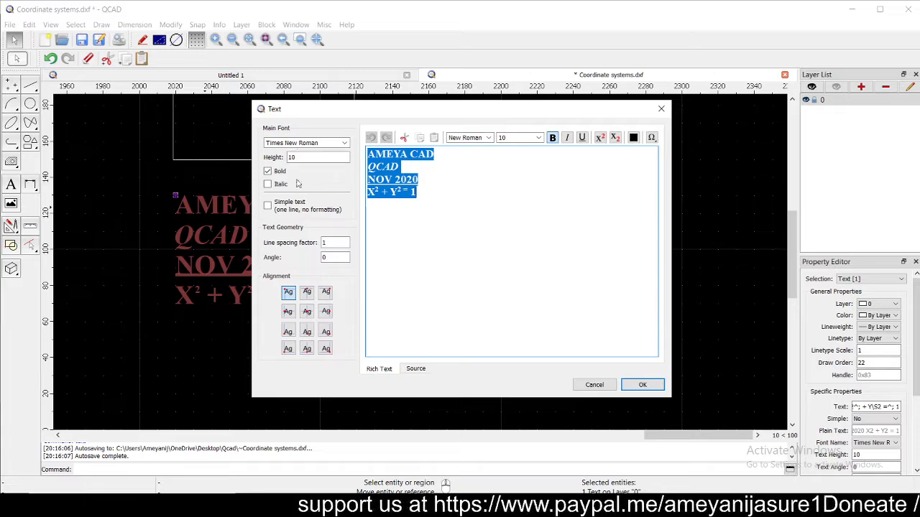
double_click(323, 242)
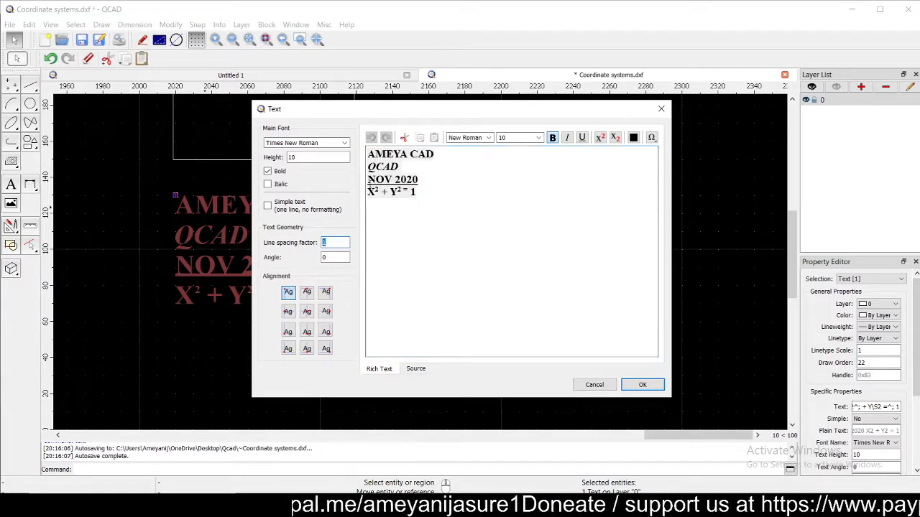
key(Return)
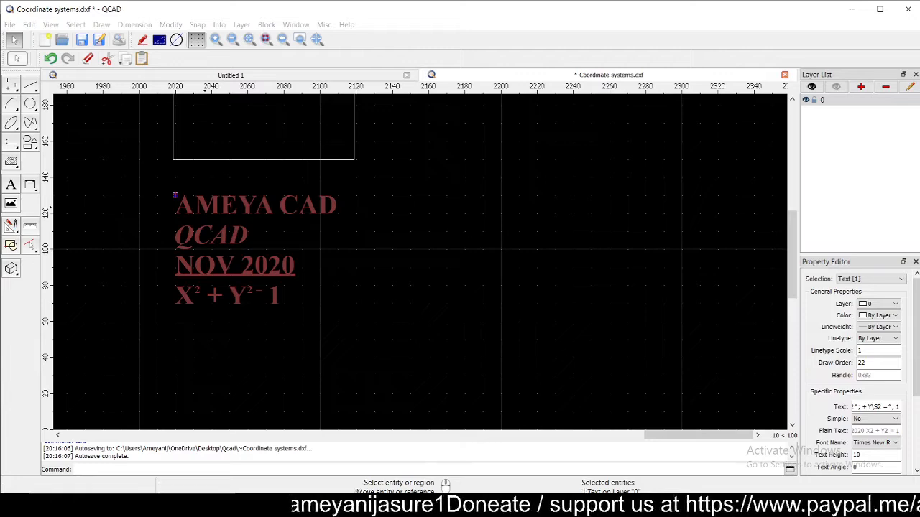
key(Escape)
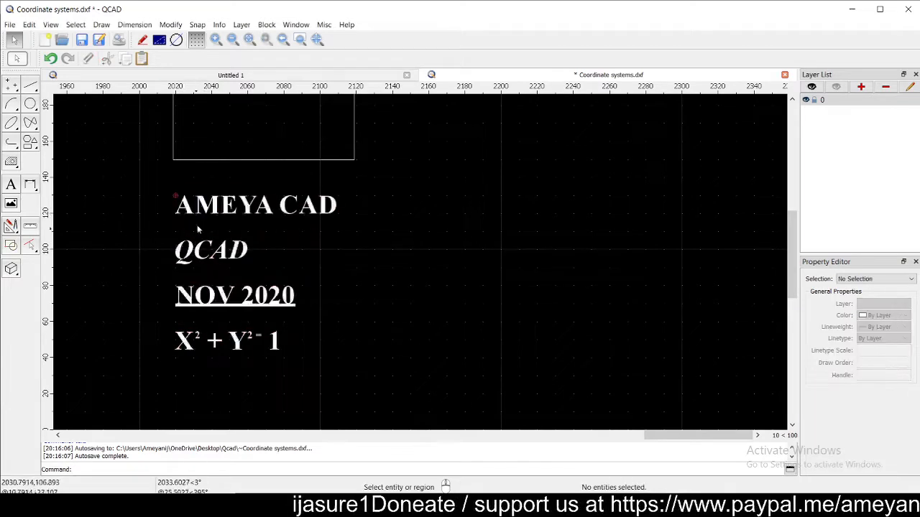
- Rotate the text block to a 90° angle
double_click(205, 205)
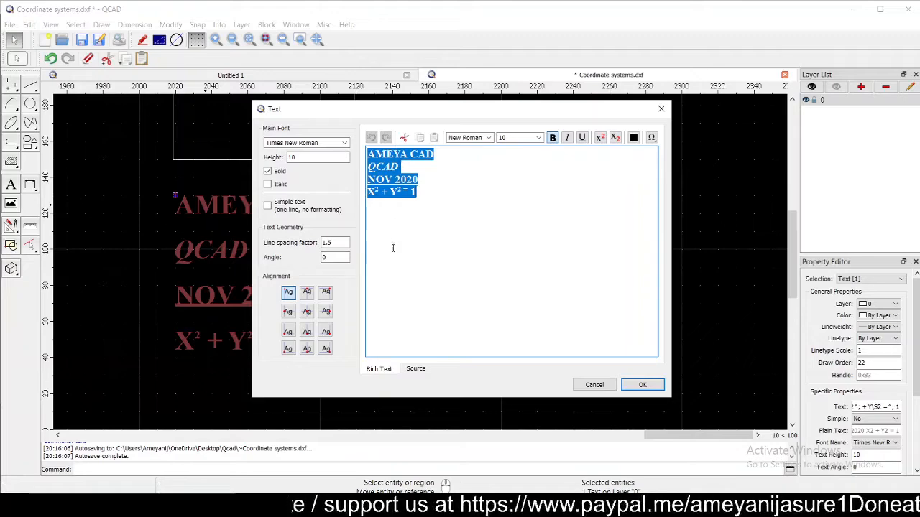
double_click(328, 258)
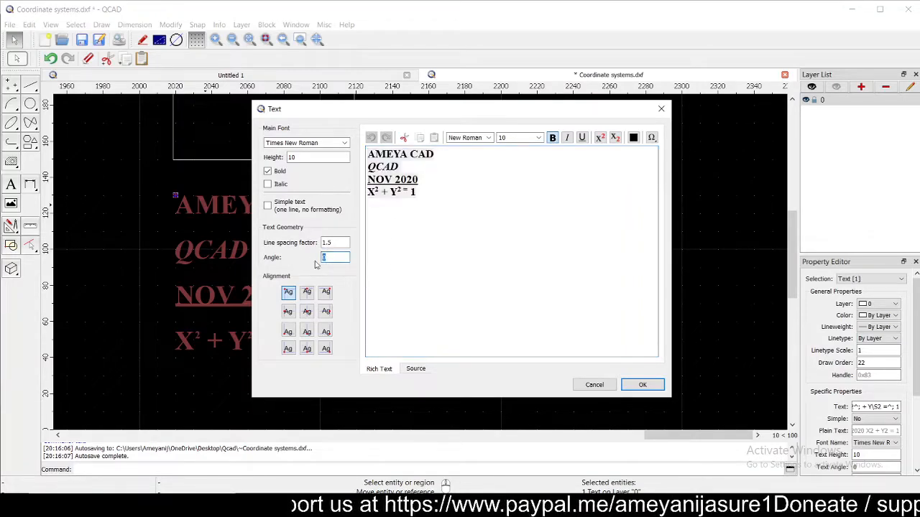
text(0)
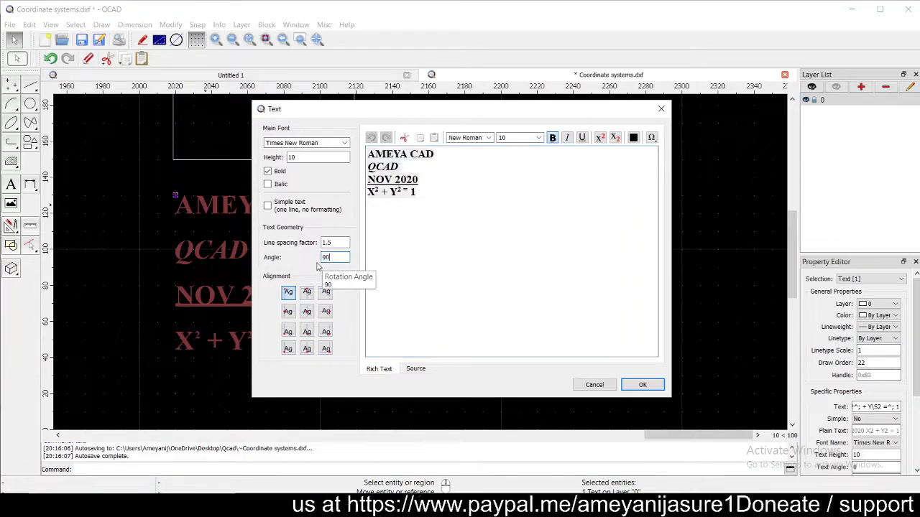
click(643, 384)
scroll(374, 268, down, 3)
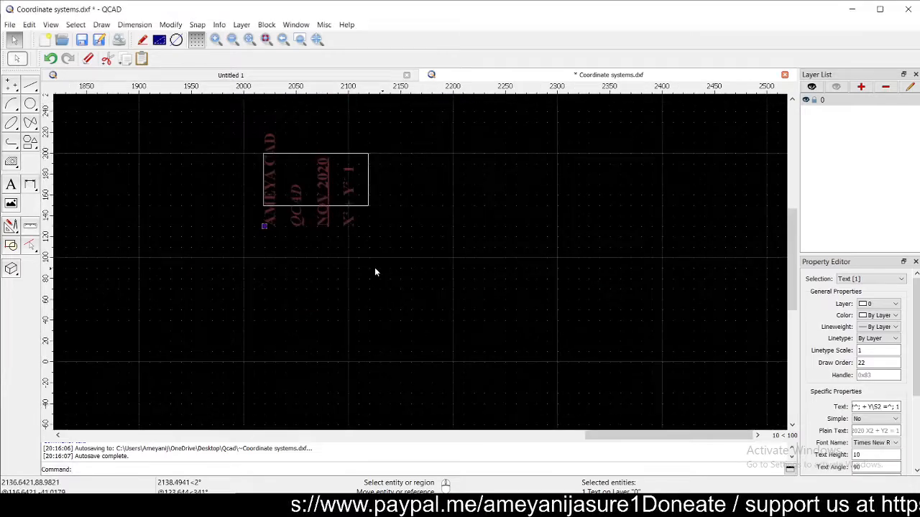
- Move the rotated text block to the right of the rectangle
click(263, 226)
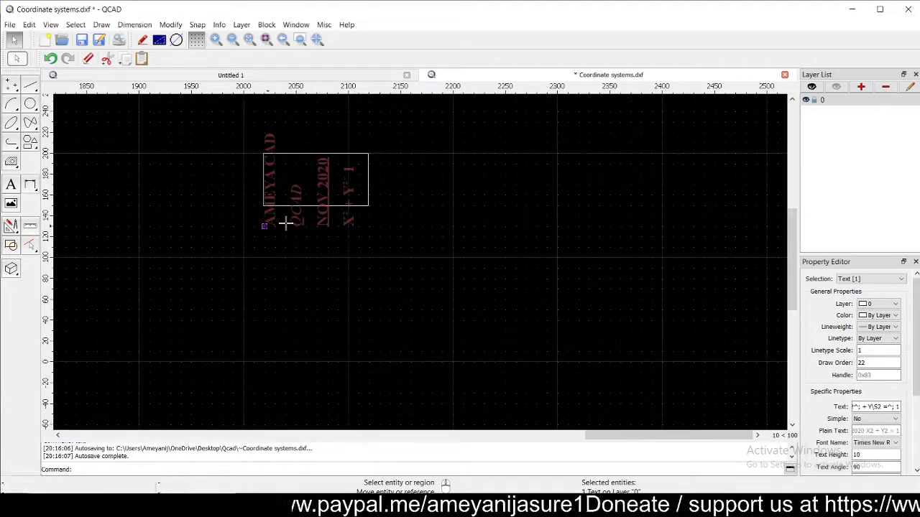
click(395, 201)
key(Escape)
scroll(390, 245, up, 6)
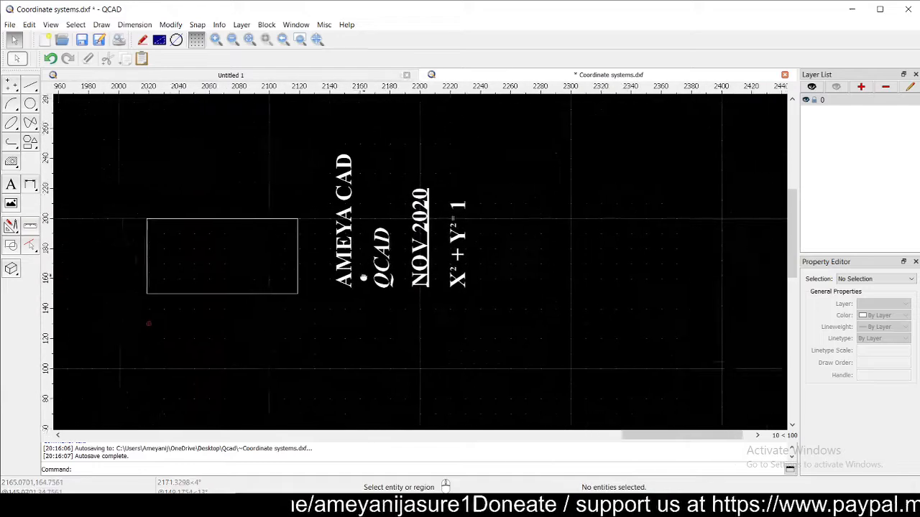
scroll(373, 249, up, 1)
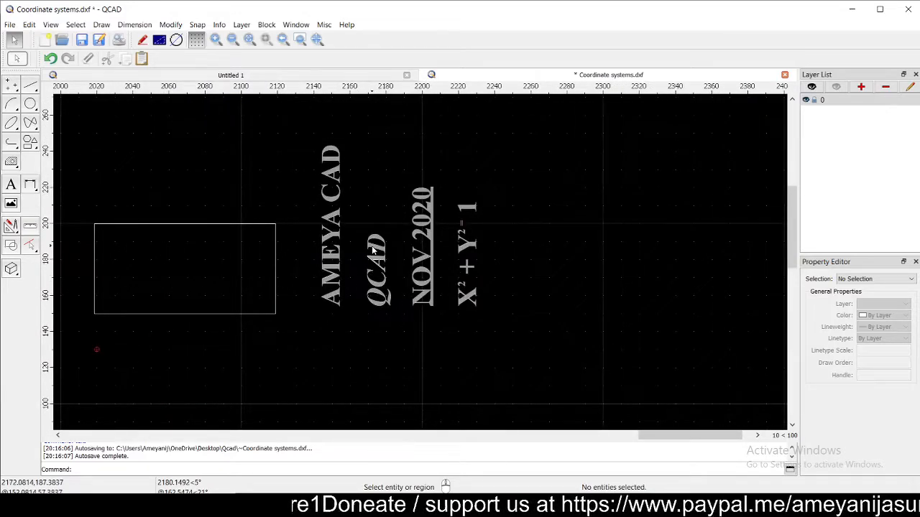
- Reset the text's line spacing factor from 1.5 back to 1
double_click(373, 250)
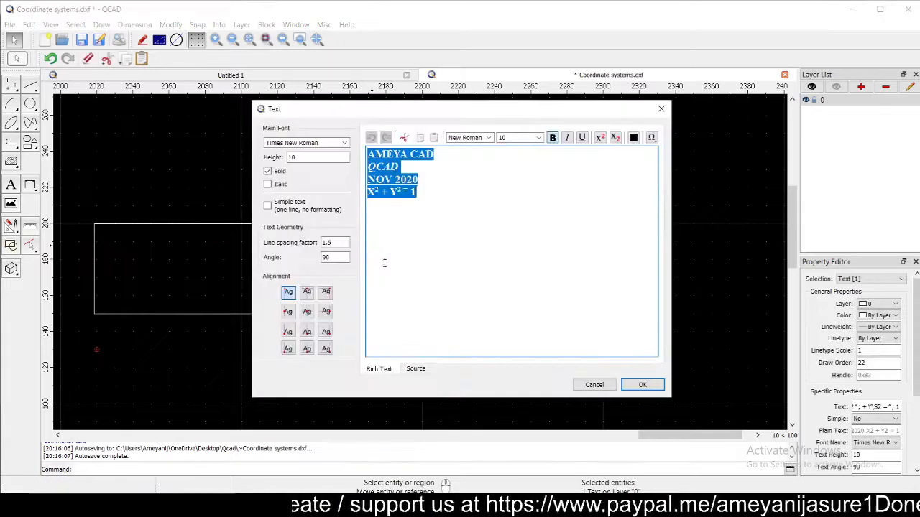
double_click(335, 242)
key(Return)
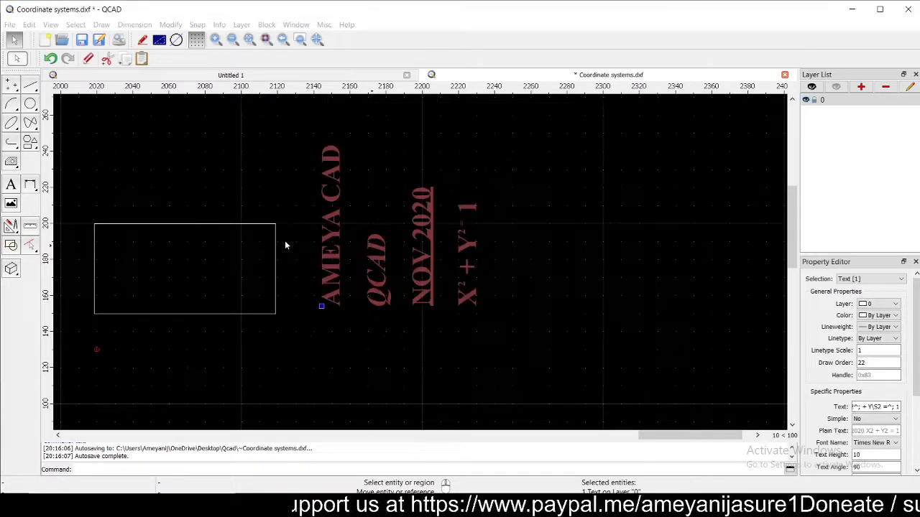
click(439, 315)
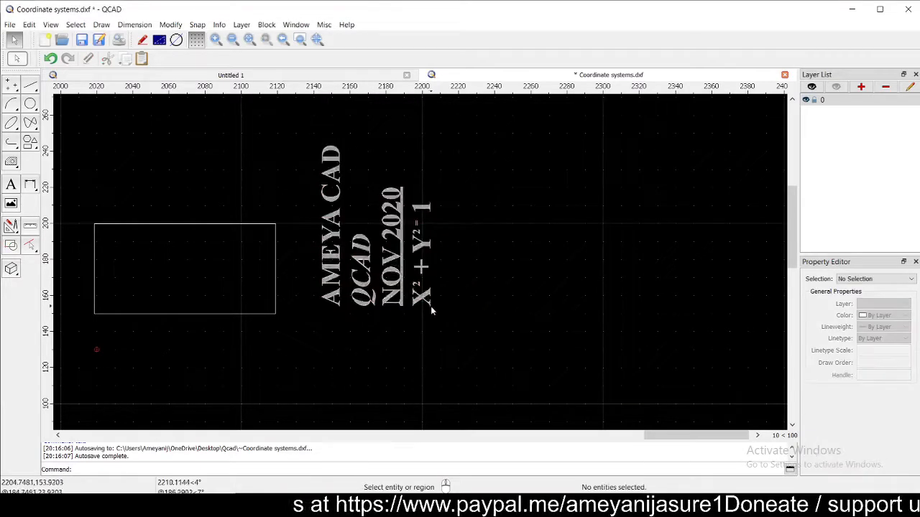
- Set the text angle to 0 so the block reads horizontally
double_click(400, 285)
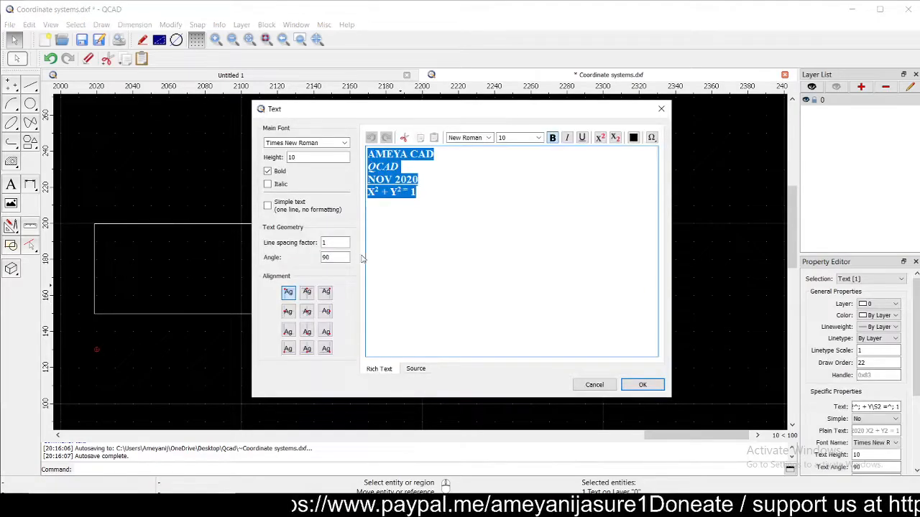
double_click(326, 257)
text(0)
key(Return)
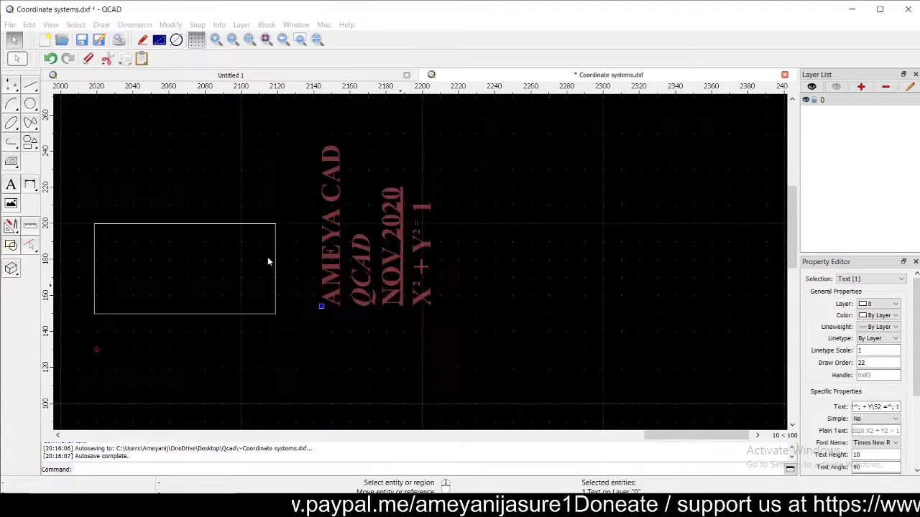
scroll(405, 260, down, 3)
scroll(375, 348, up, 3)
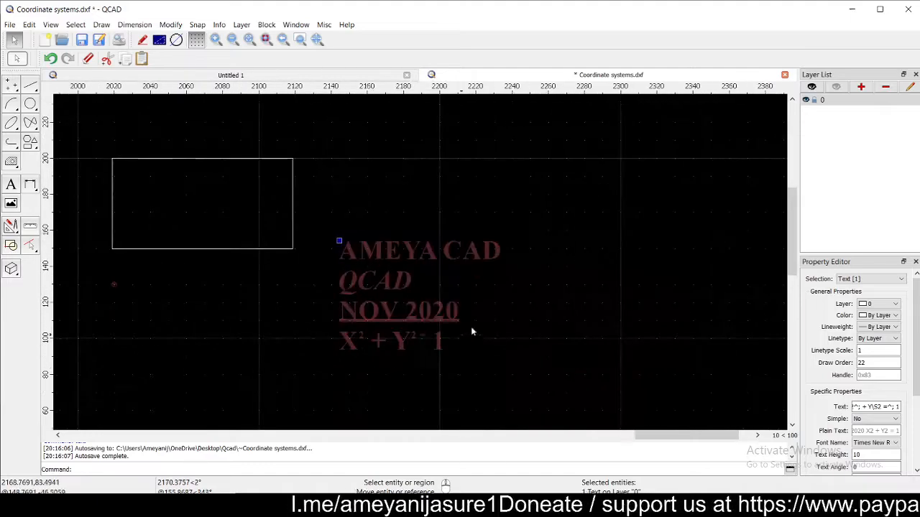
click(472, 328)
scroll(363, 276, down, 1)
middle_drag(400, 300, 332, 254)
scroll(332, 253, up, 1)
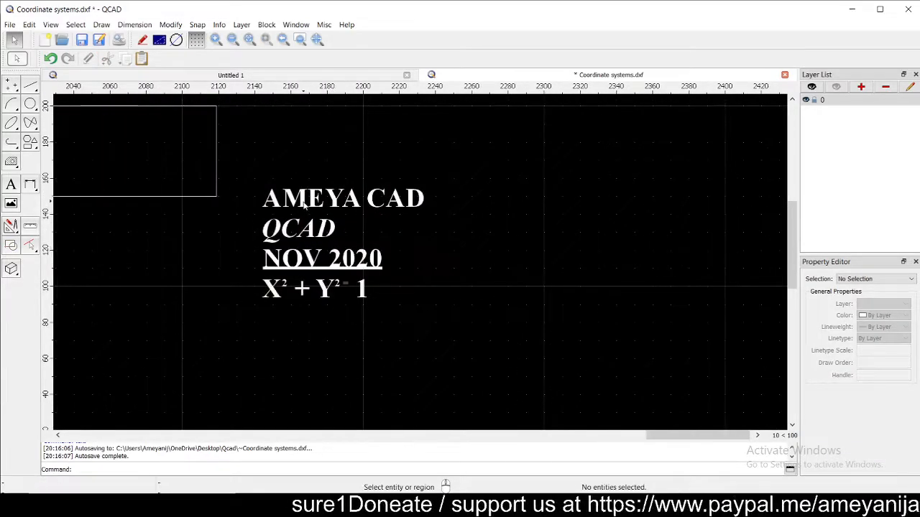
- Change the colour of all four text lines to Red
double_click(305, 226)
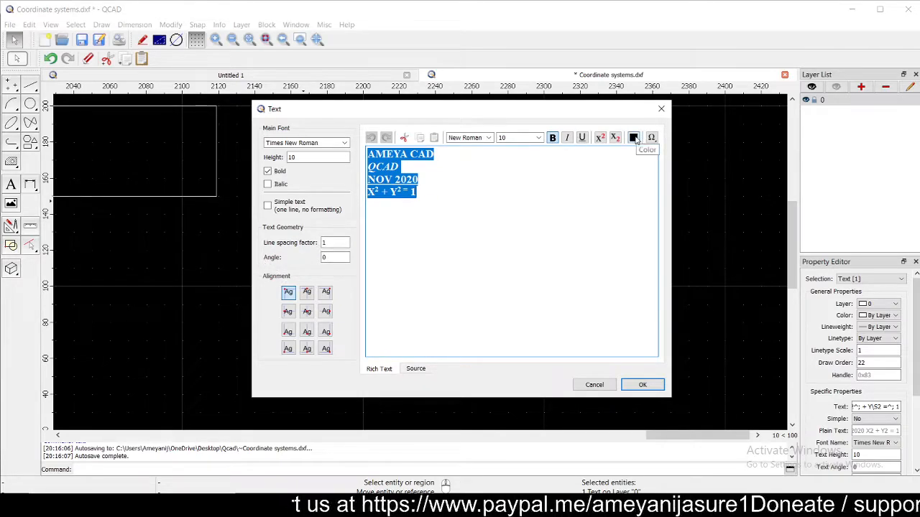
drag(447, 209, 450, 162)
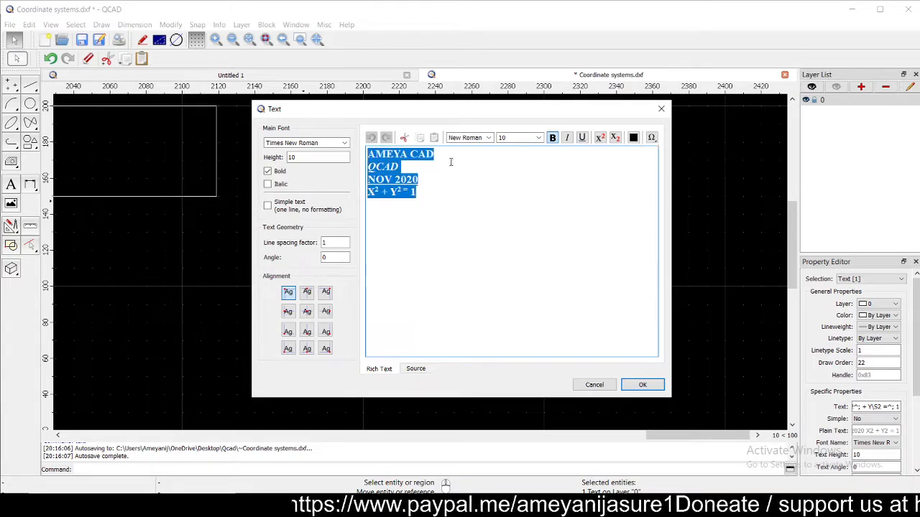
click(633, 138)
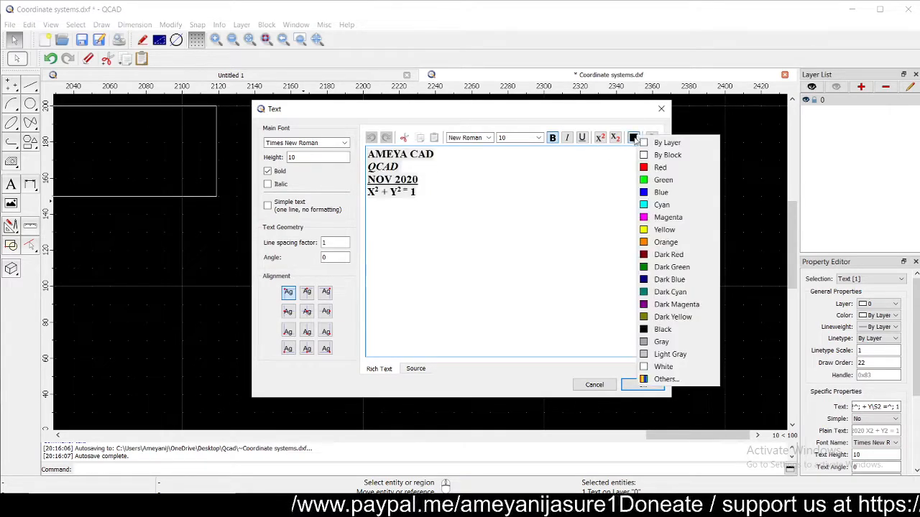
click(667, 175)
click(633, 384)
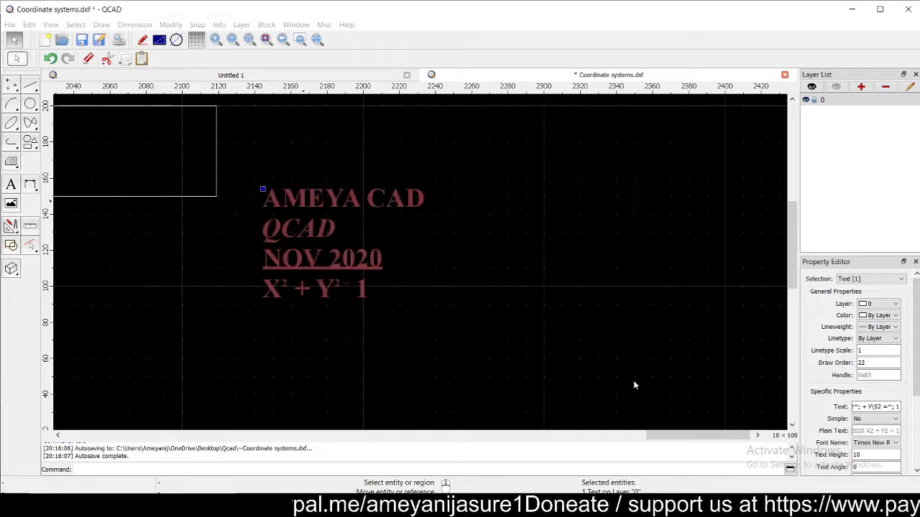
click(509, 357)
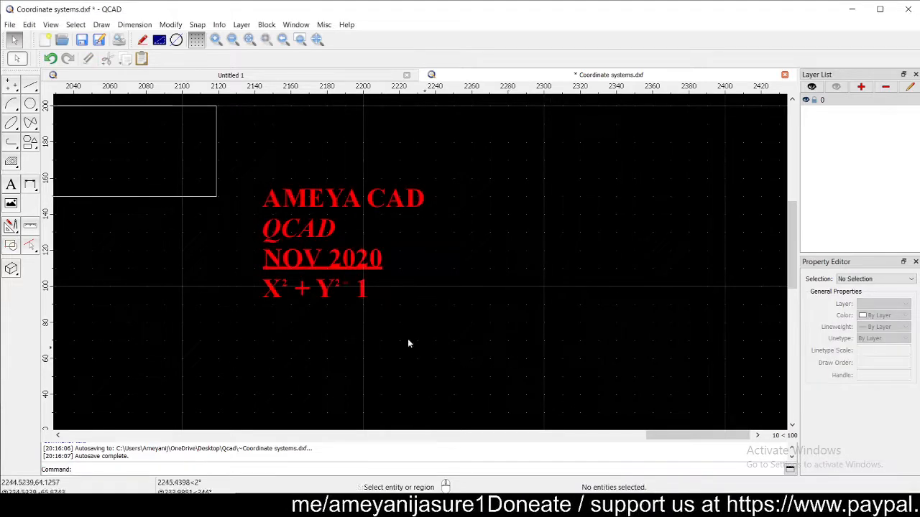
- Add a new line below the equation in the red text and browse the special characters
double_click(319, 243)
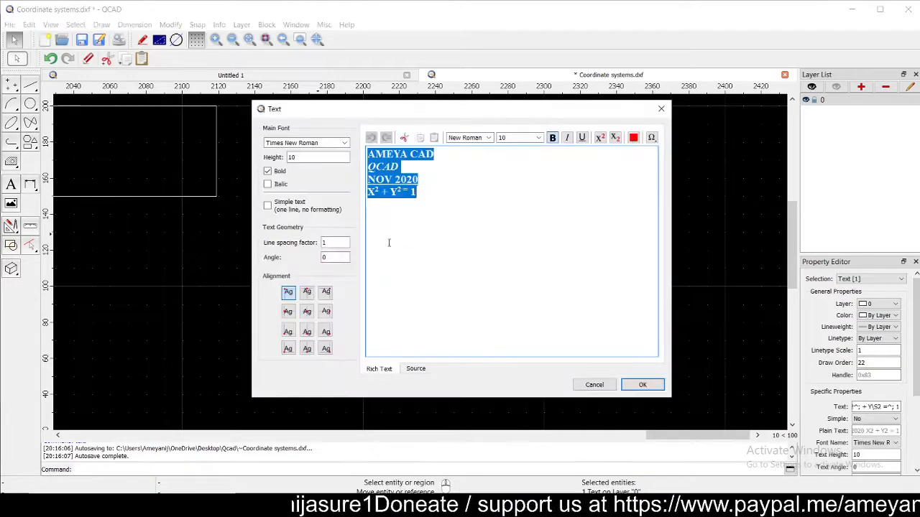
click(418, 226)
key(Return)
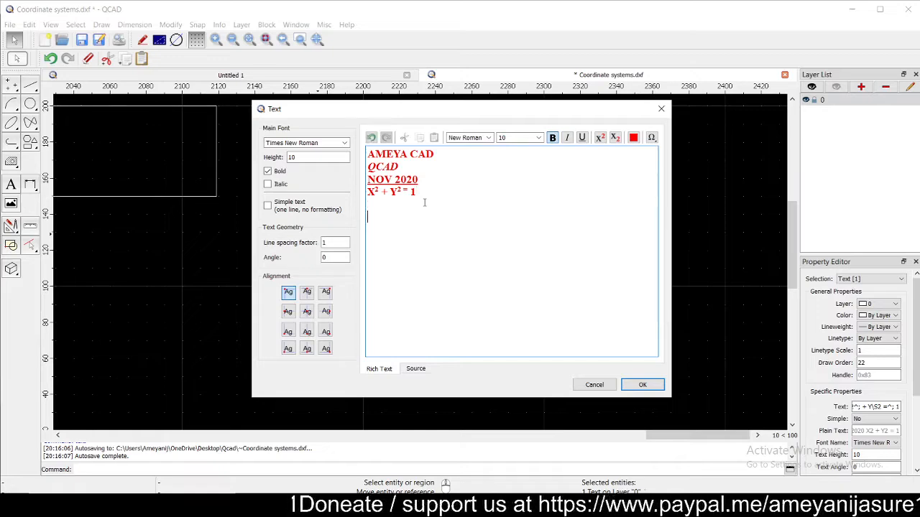
click(652, 138)
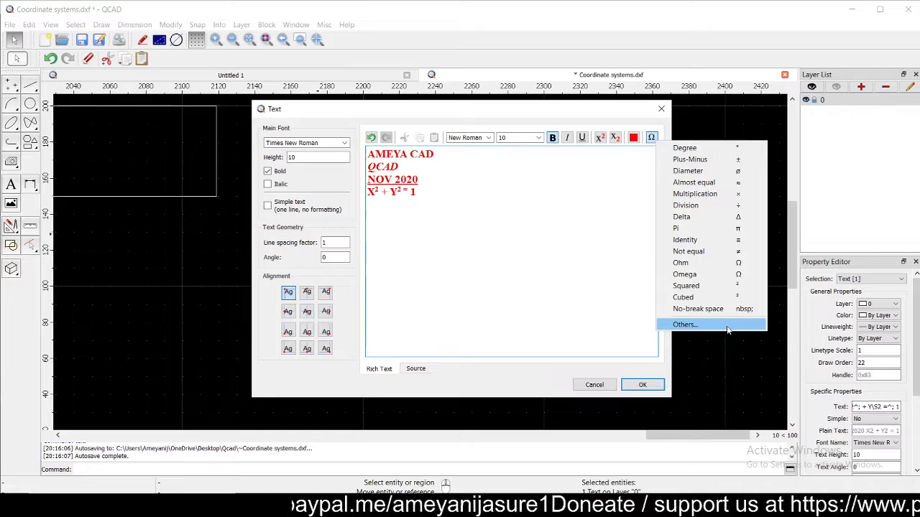
click(683, 324)
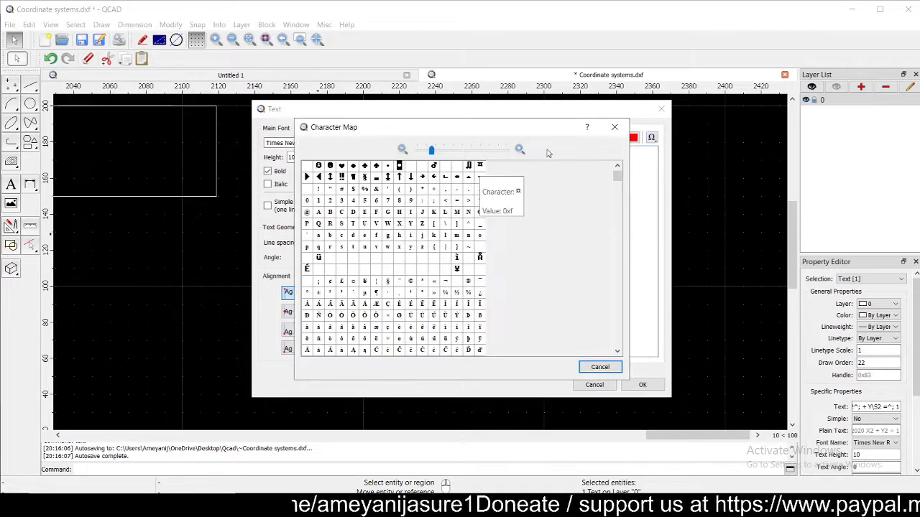
click(615, 129)
- Insert a diameter symbol followed by 100 on the new line and apply it
click(651, 138)
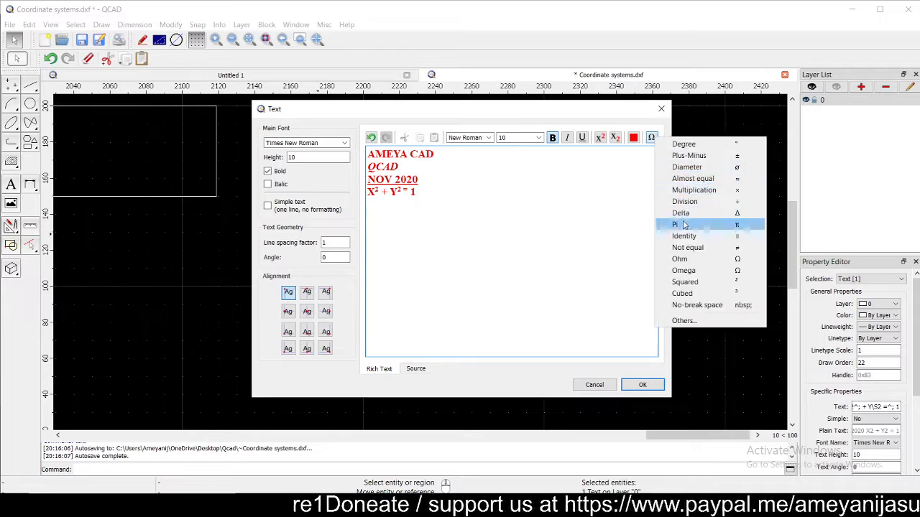
click(691, 166)
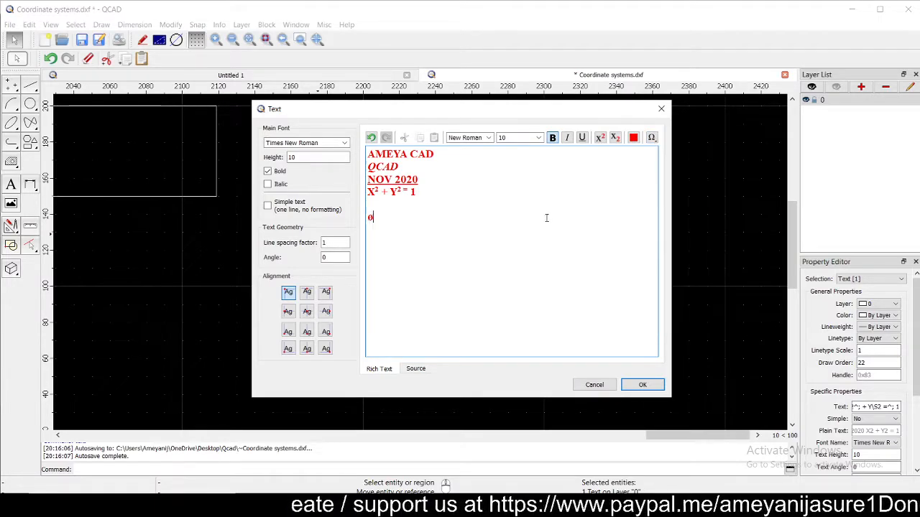
text(100)
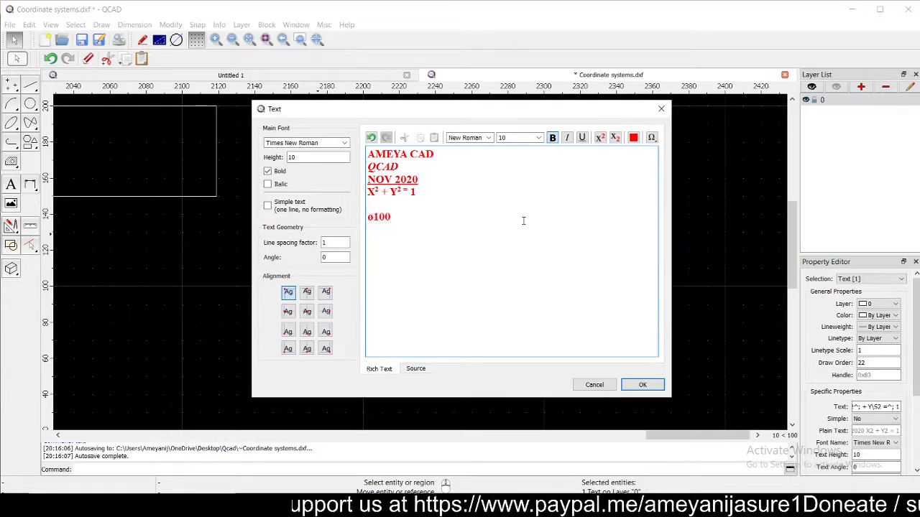
click(639, 385)
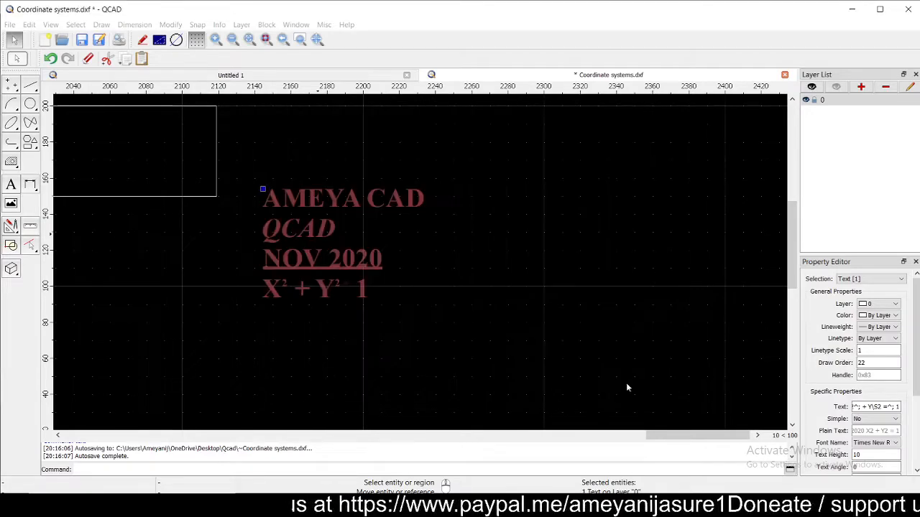
scroll(268, 370, up, 2)
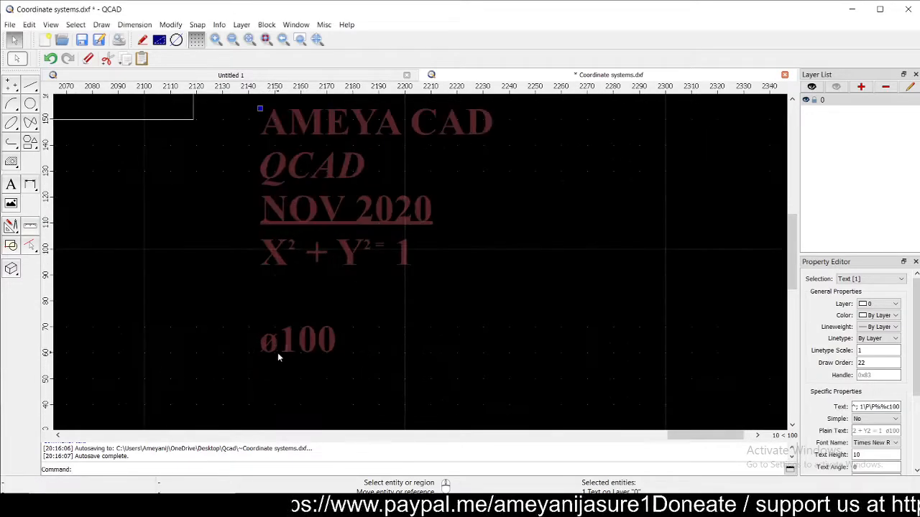
scroll(270, 366, up, 1)
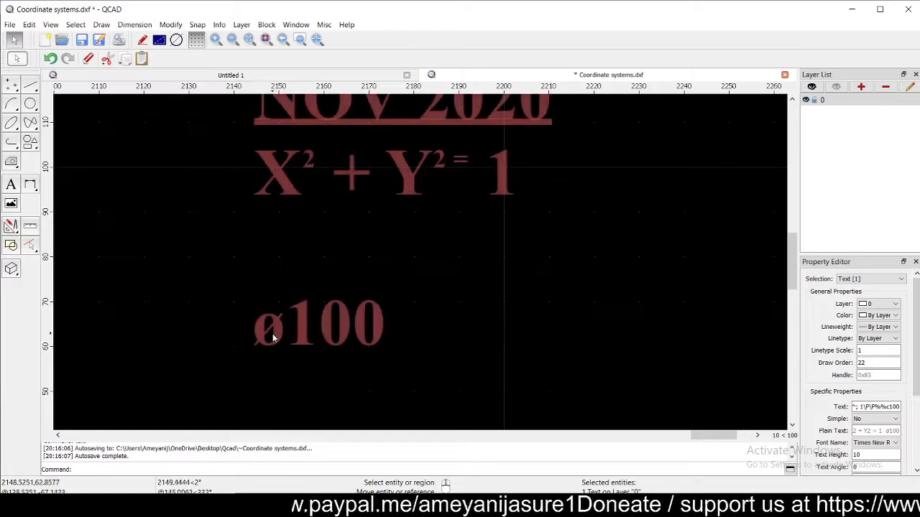
scroll(273, 333, down, 1)
click(509, 339)
scroll(444, 344, down, 4)
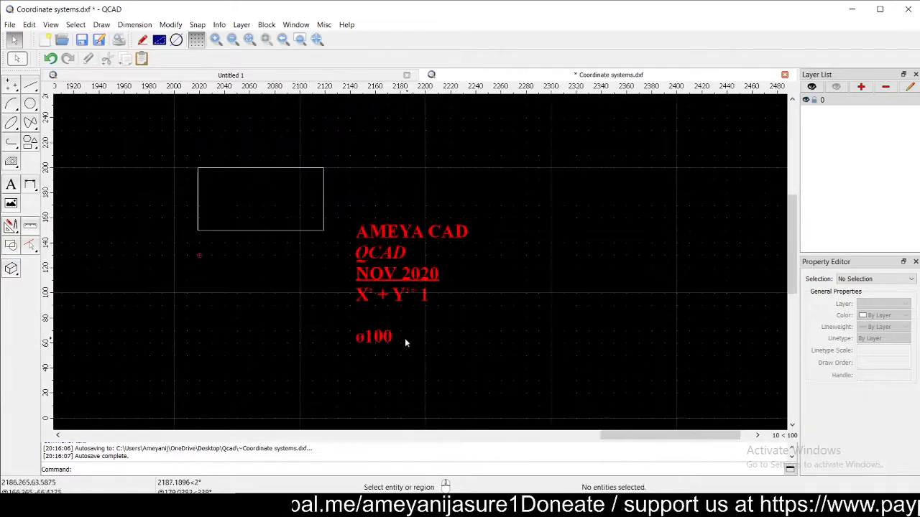
- Select and reopen the five-line red text block in the Text dialog
click(396, 277)
double_click(396, 276)
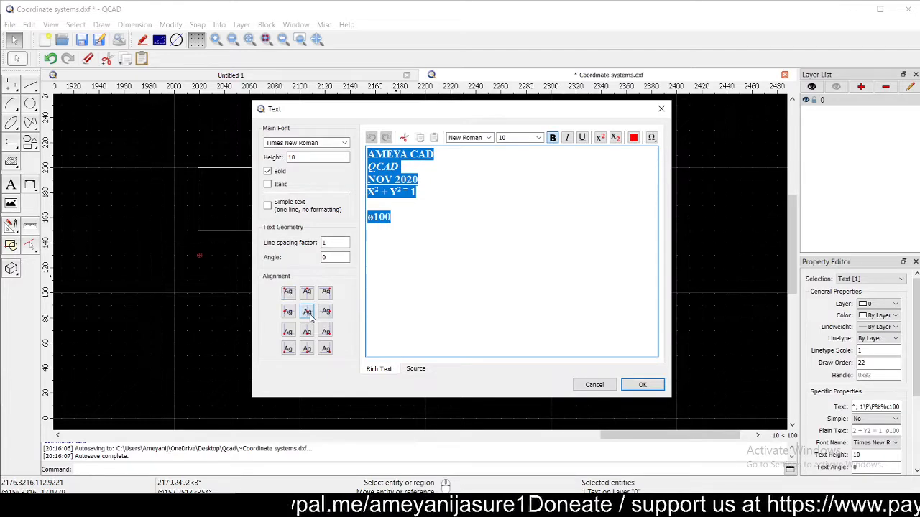
- Apply middle-centre alignment to the five-line text and drag it beside the rectangle's right side
click(640, 385)
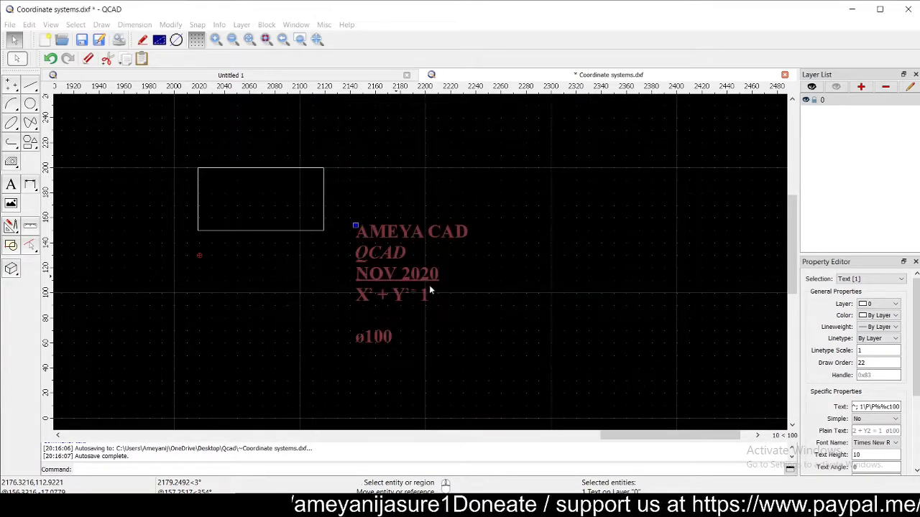
click(354, 225)
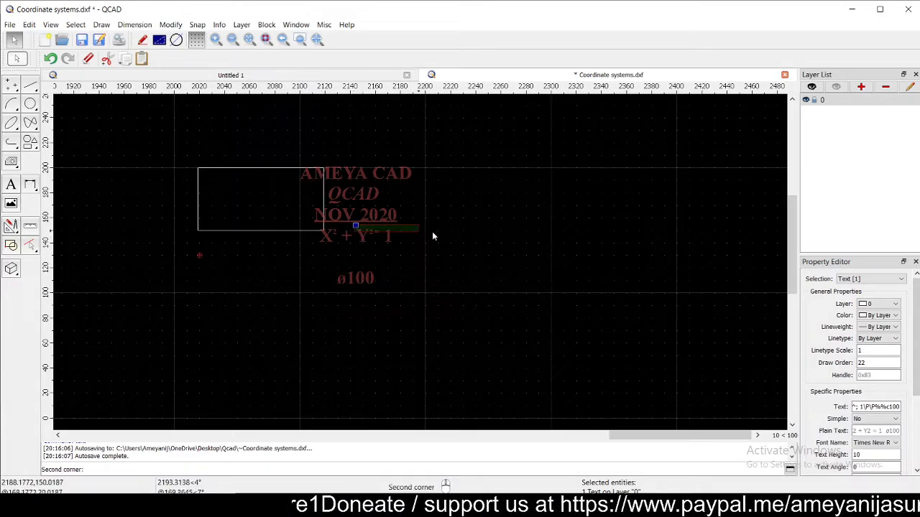
click(347, 219)
drag(355, 224, 414, 218)
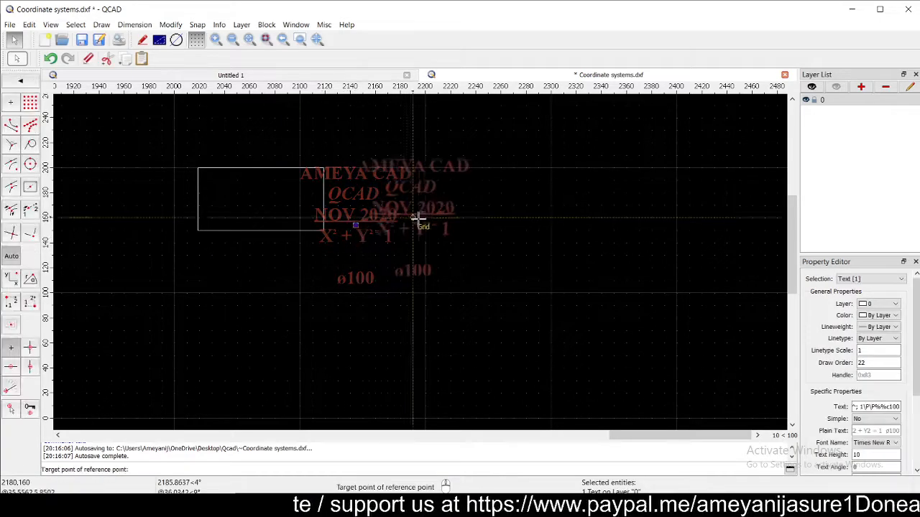
click(408, 232)
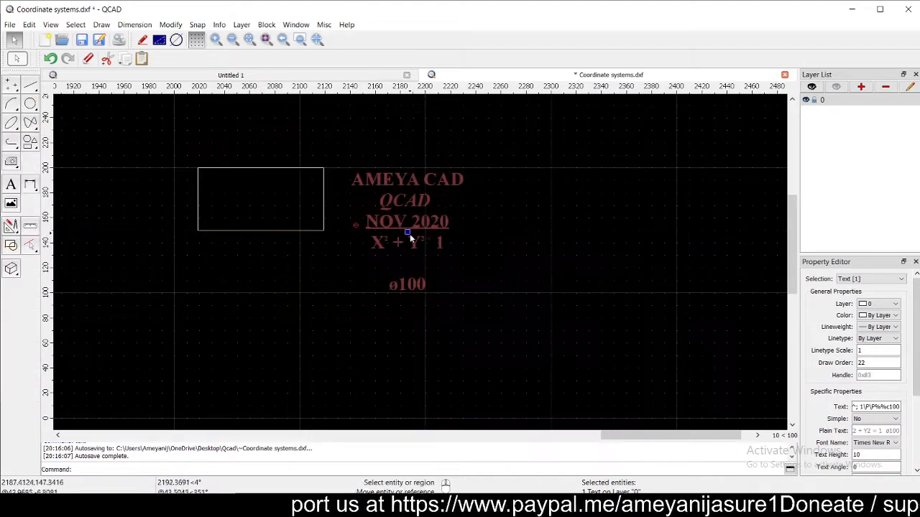
click(471, 329)
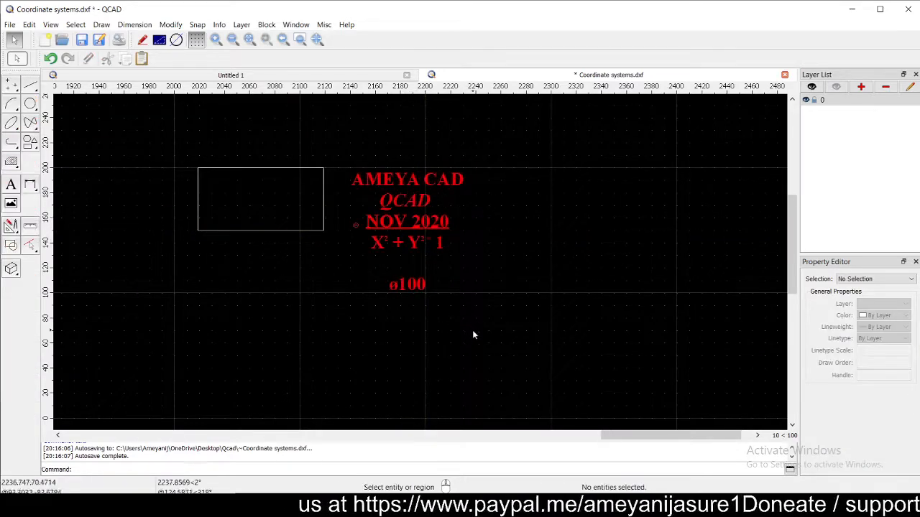
- Delete the lines from NOV 2020 through ø100, keeping only AMEYA CAD and QCAD
double_click(414, 231)
drag(416, 228, 358, 170)
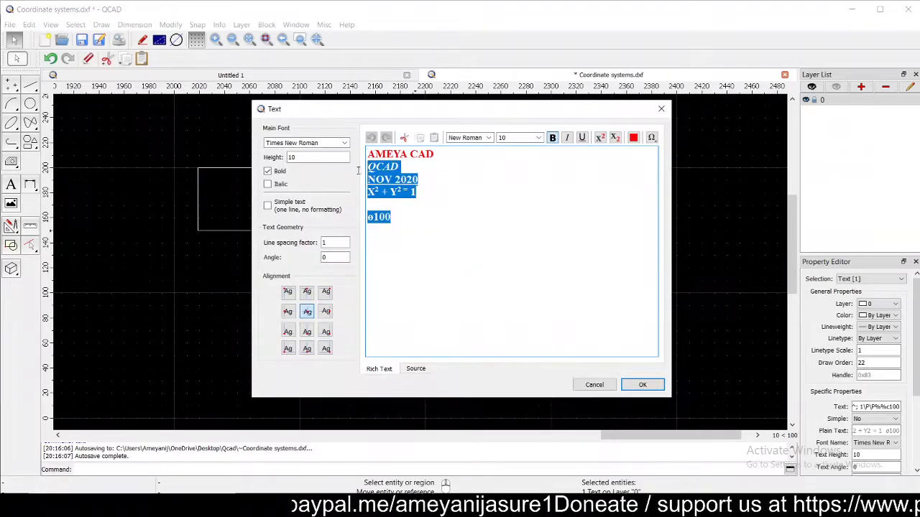
drag(381, 239, 361, 179)
key(Delete)
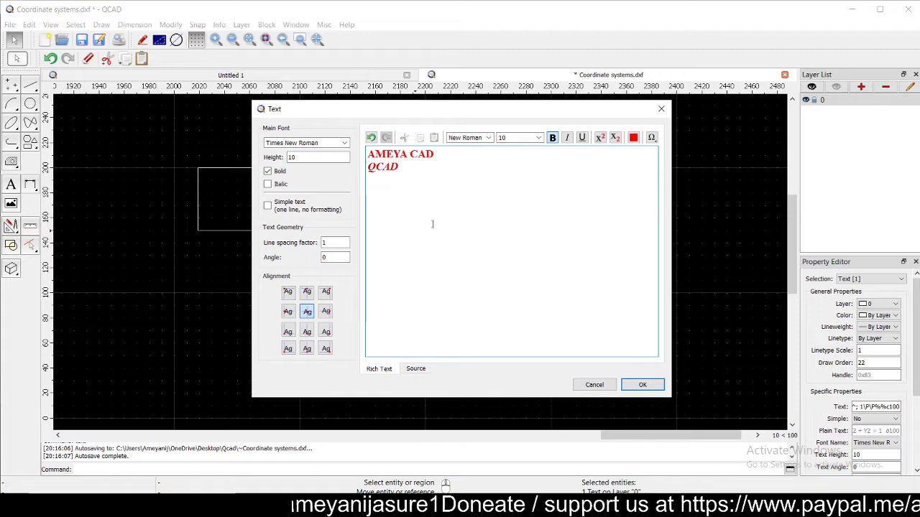
click(642, 386)
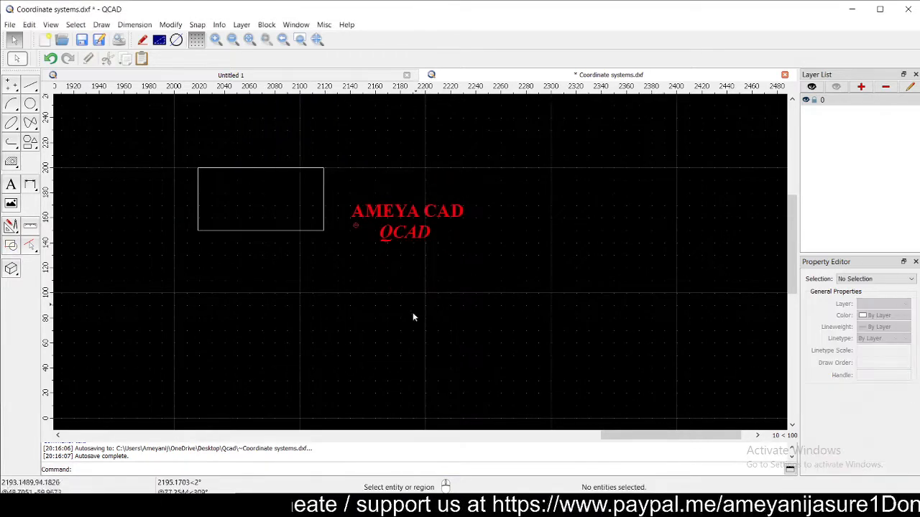
- Drag the AMEYA CAD / QCAD text further right and confirm it unchanged in the Text dialog
click(406, 231)
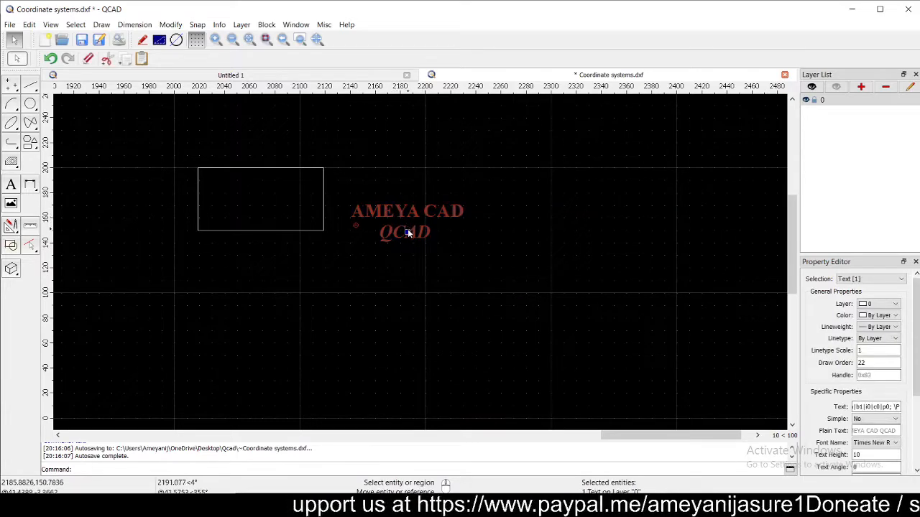
drag(408, 229, 490, 230)
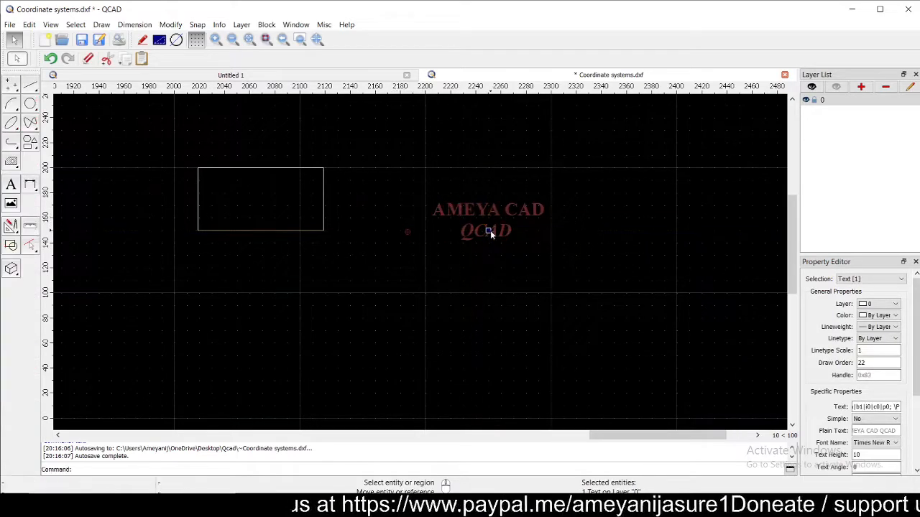
double_click(490, 230)
click(479, 255)
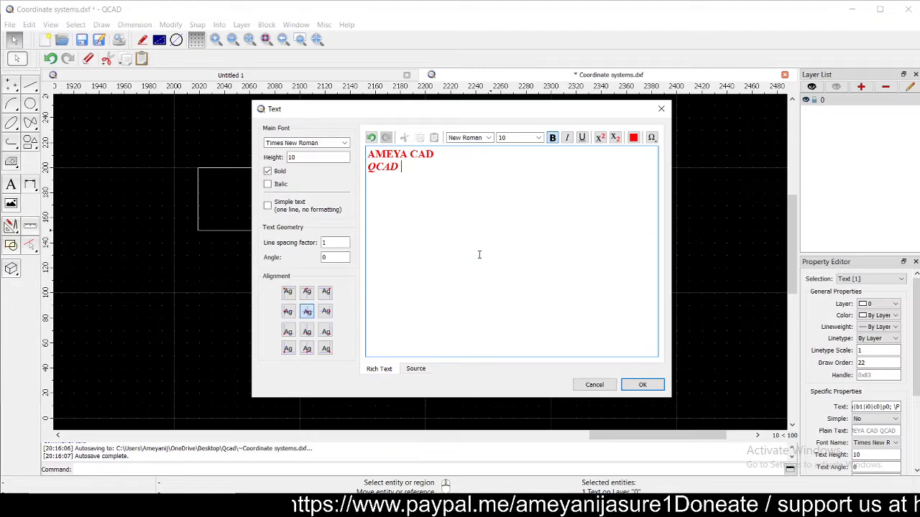
click(628, 384)
click(625, 383)
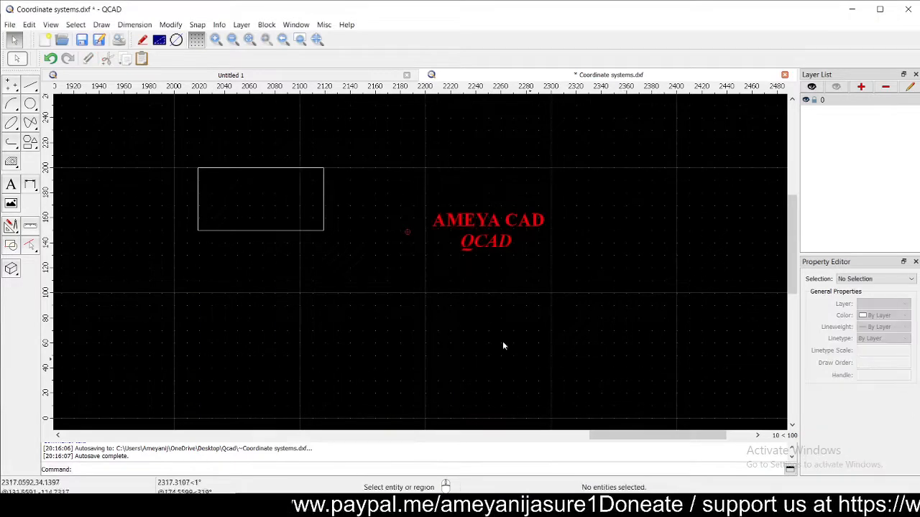
- Reopen the moved text block and confirm its formatting again without changes
click(467, 248)
double_click(503, 235)
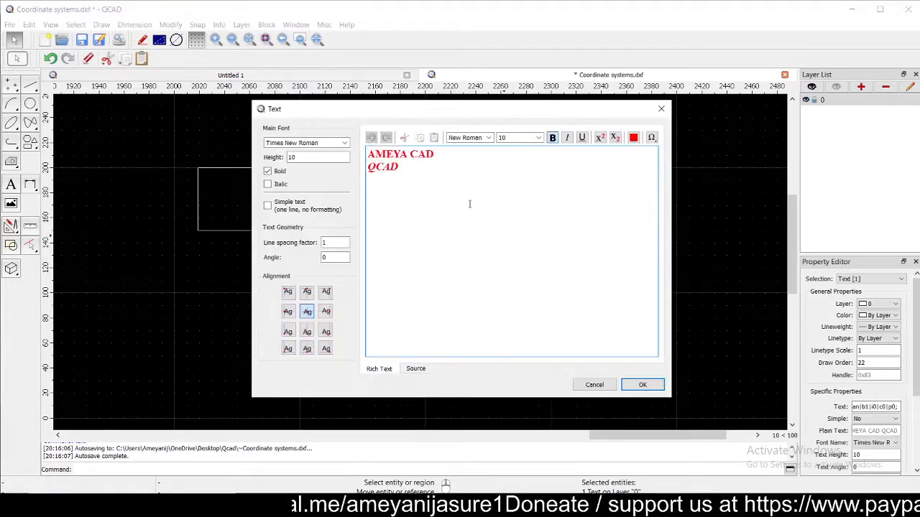
click(640, 384)
click(639, 386)
click(12, 185)
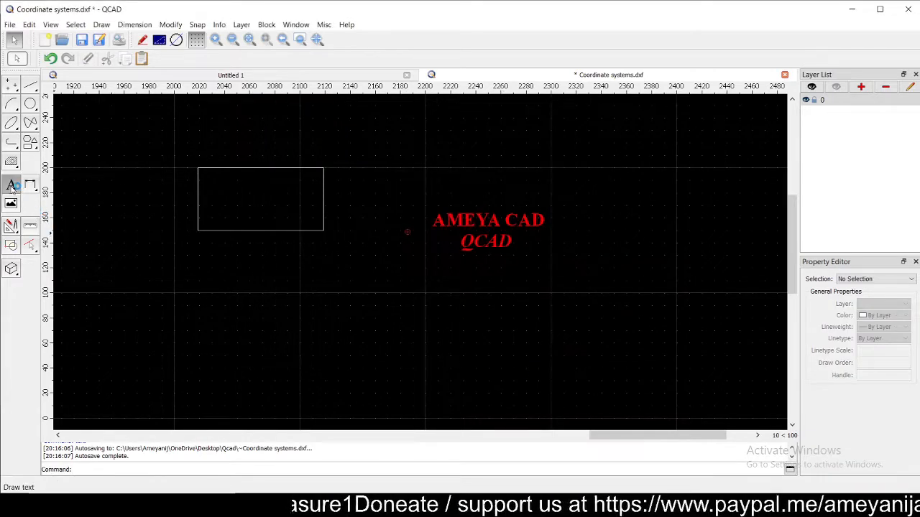
- Place a top-left-aligned AMEYA CAD / QCAD copy above the rectangle's upper-right corner
click(458, 249)
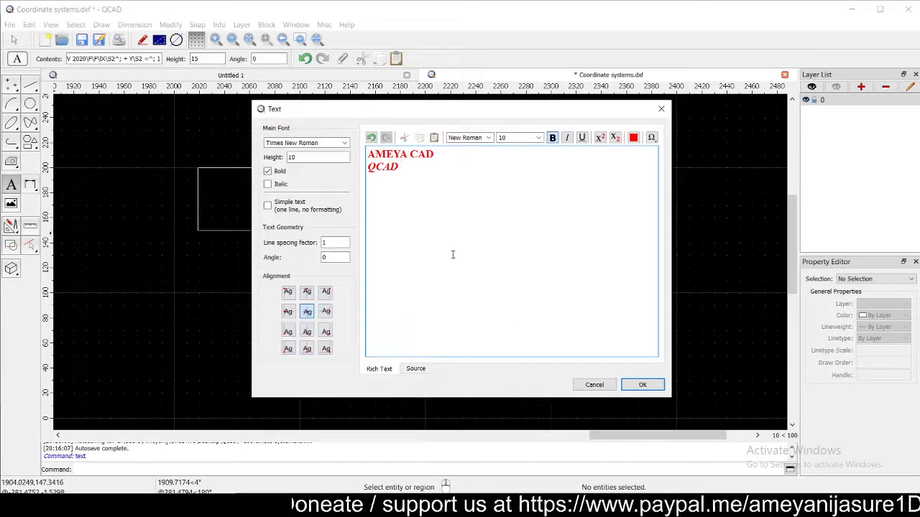
click(288, 291)
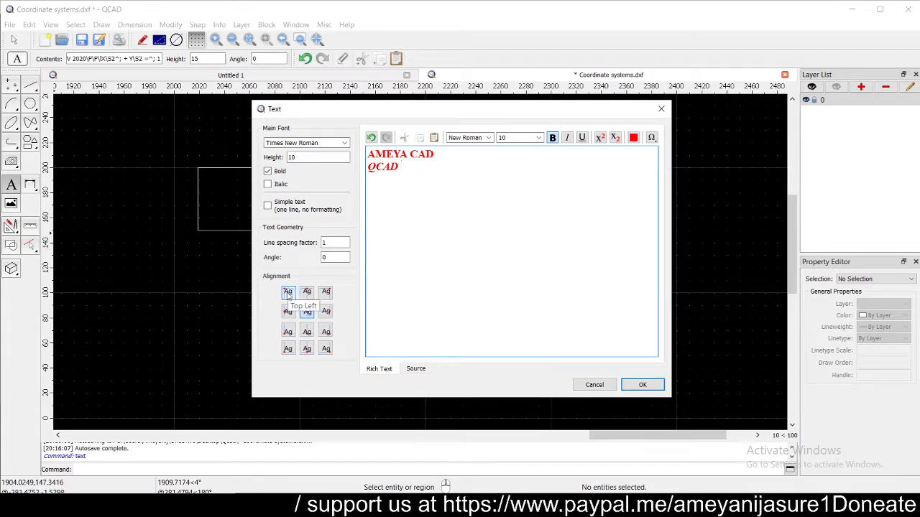
click(643, 386)
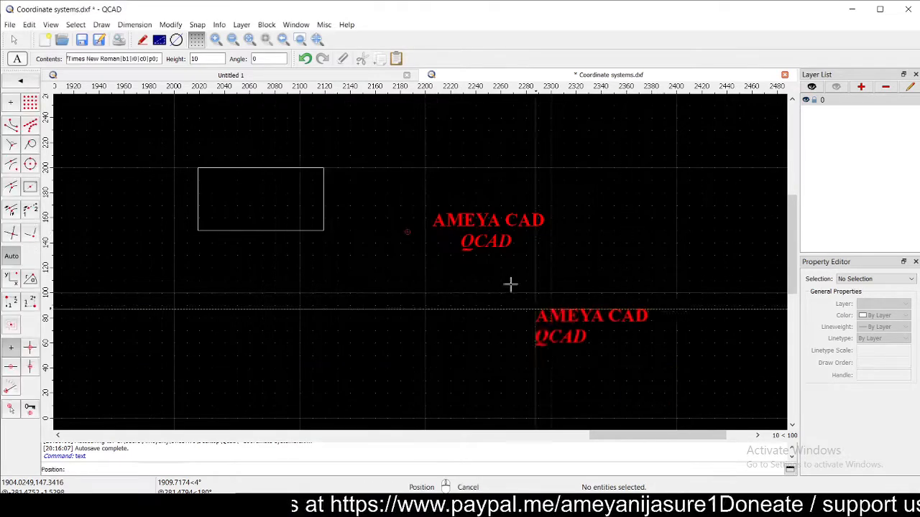
click(311, 145)
right_click(304, 300)
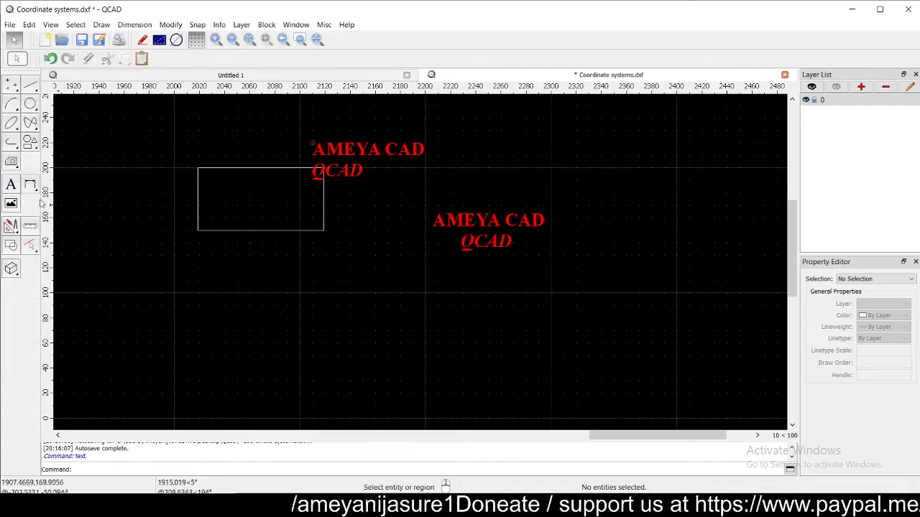
- Place a bottom-right-aligned AMEYA CAD / QCAD copy at the drawing's lower right
click(12, 185)
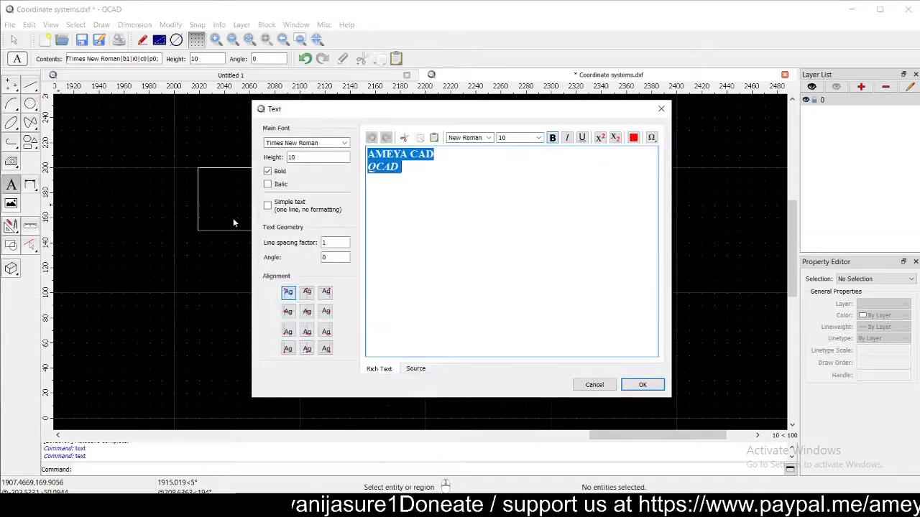
click(327, 350)
click(642, 384)
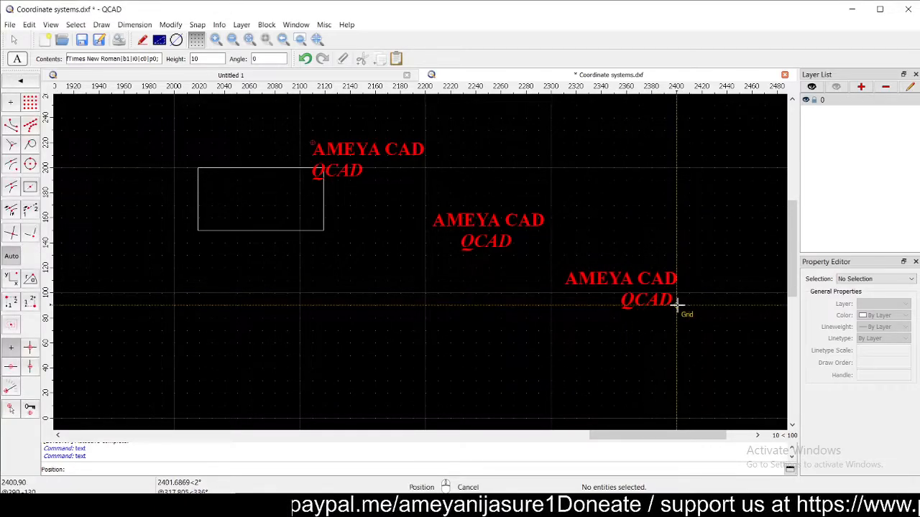
click(677, 305)
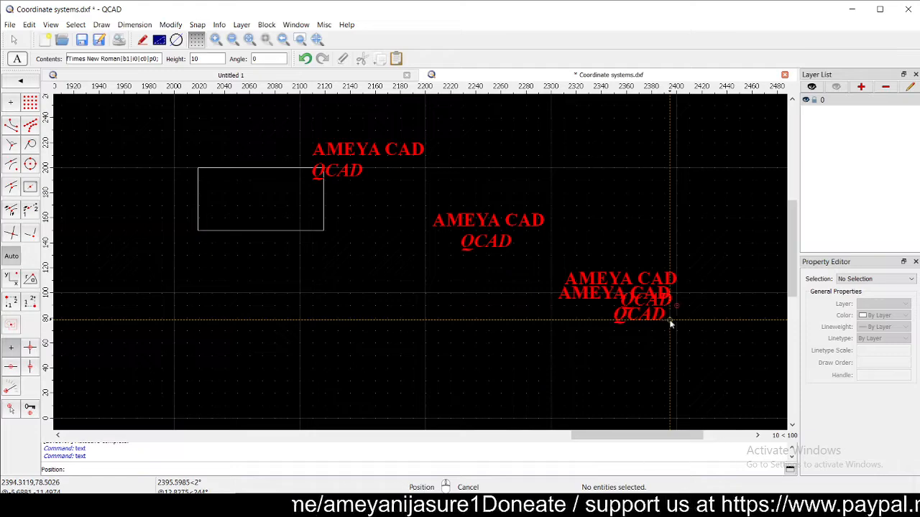
key(Escape)
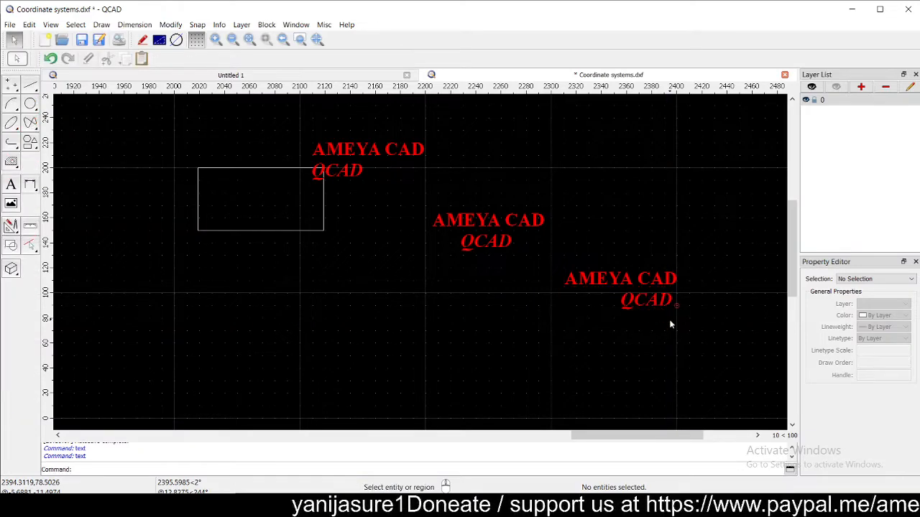
click(17, 188)
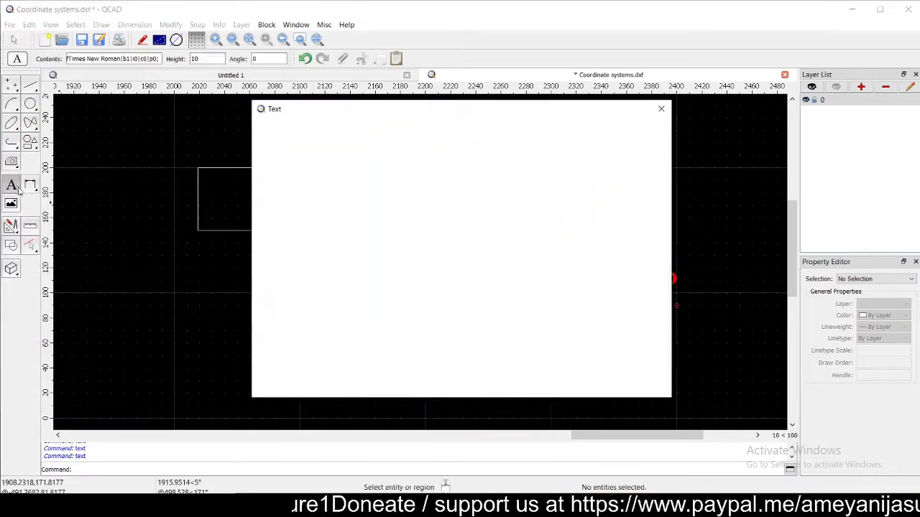
- Place a top-right-aligned AMEYA CAD / QCAD copy at the upper right, above the bottom-right one
click(327, 293)
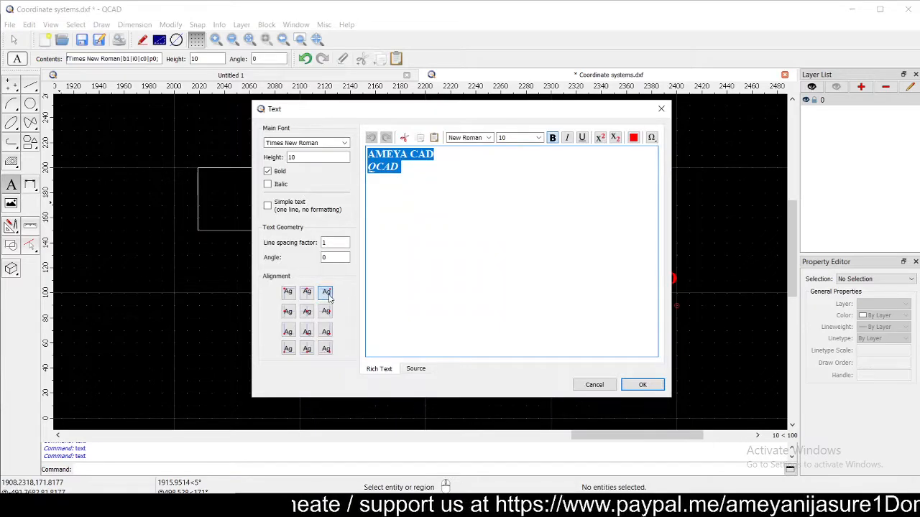
click(643, 385)
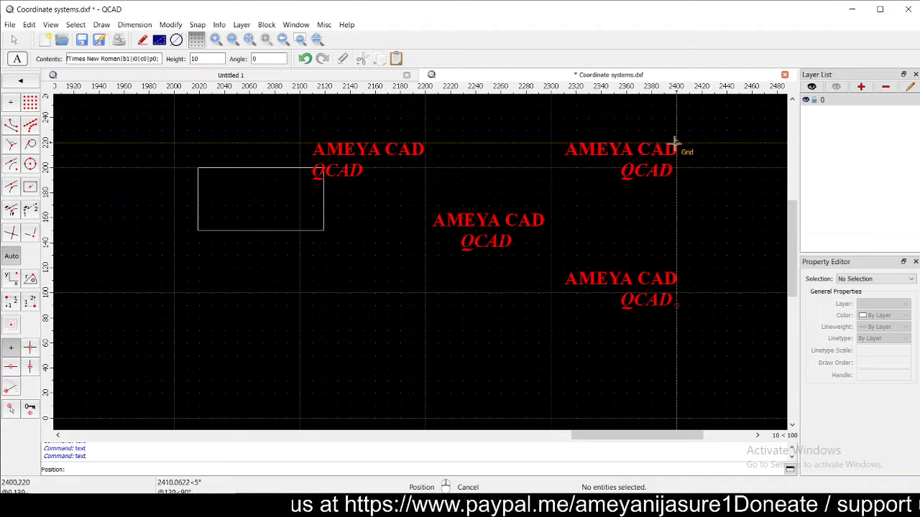
click(676, 142)
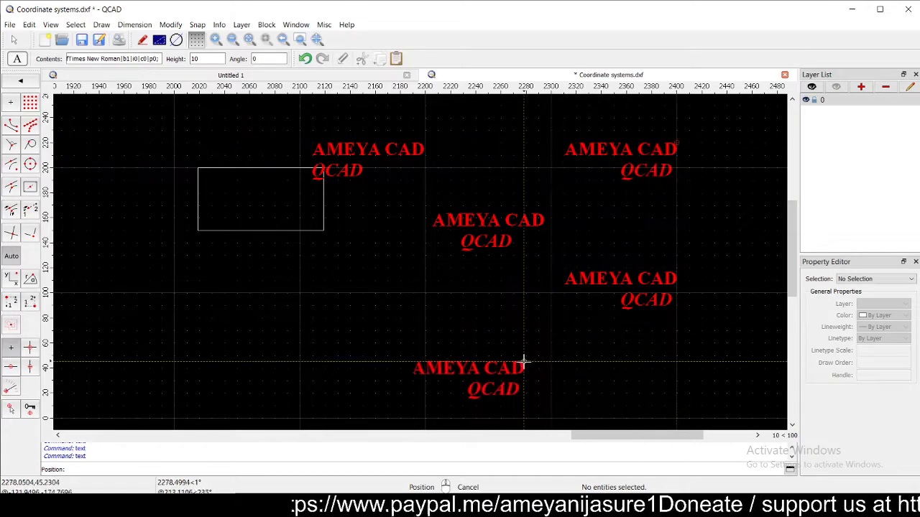
right_click(523, 367)
mouse_move(420, 246)
middle_down()
mouse_move(357, 301)
mouse_move(411, 277)
mouse_move(397, 279)
middle_up()
scroll(386, 290, up, 1)
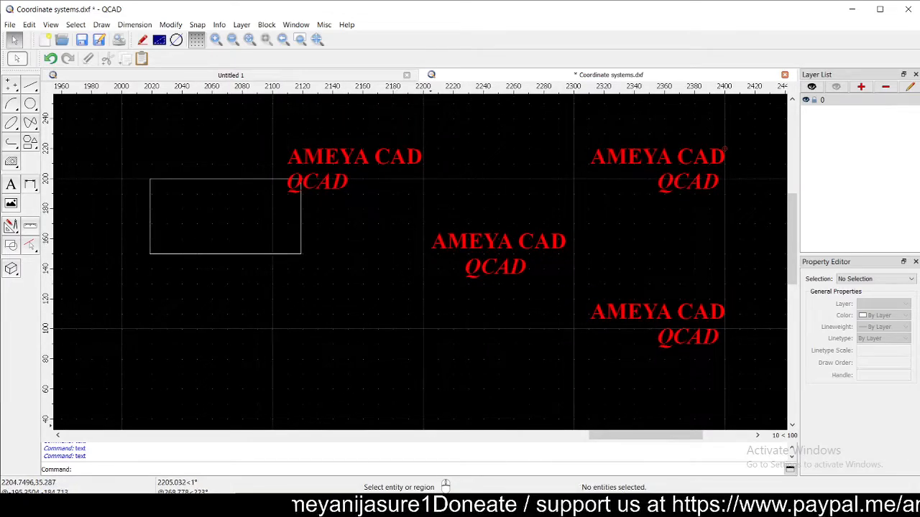
- Start a new AMEYA CAD / QCAD text set to Top Left, leaving the Ω symbol list unused
click(10, 184)
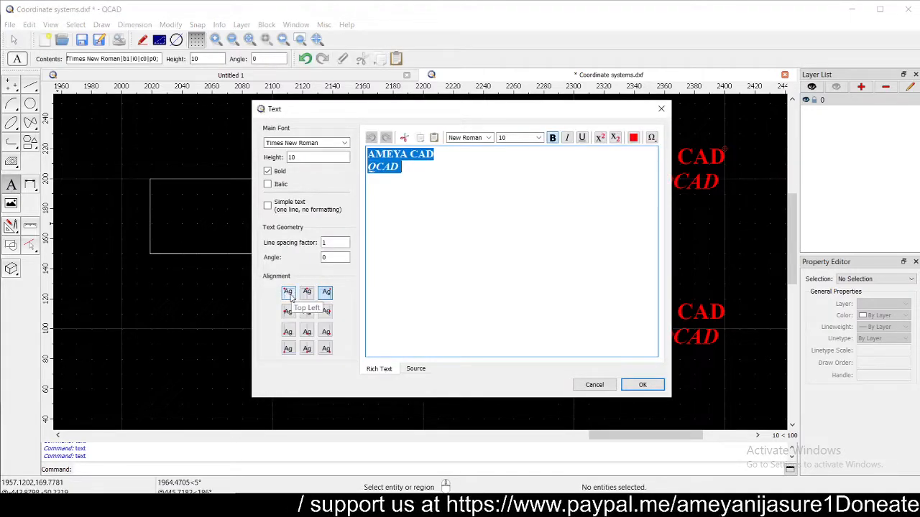
click(288, 292)
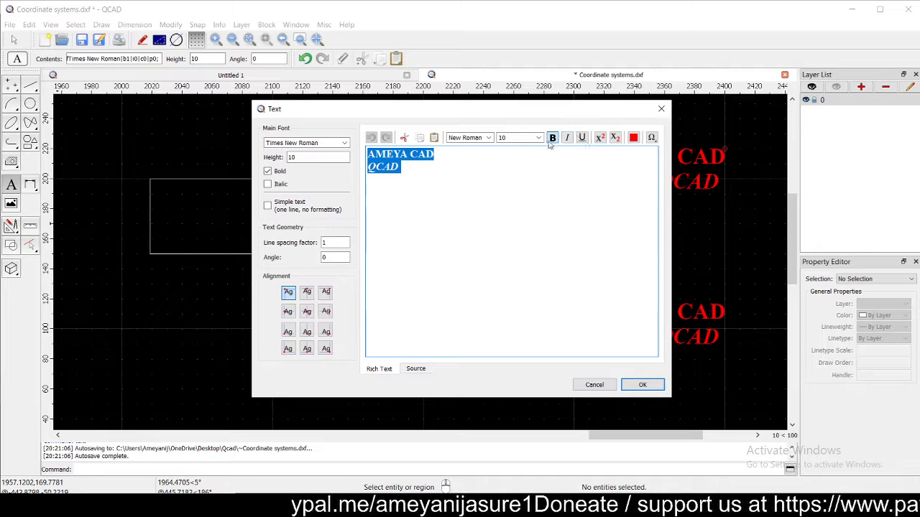
click(652, 137)
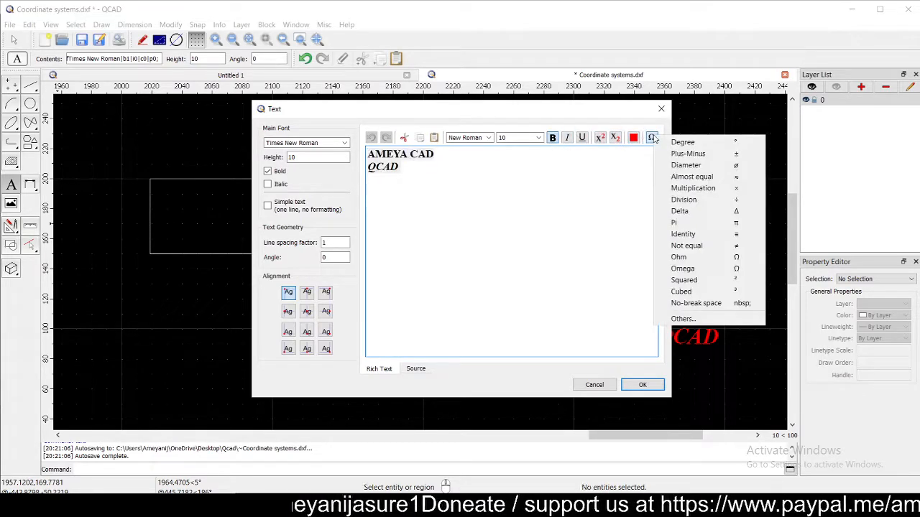
click(609, 166)
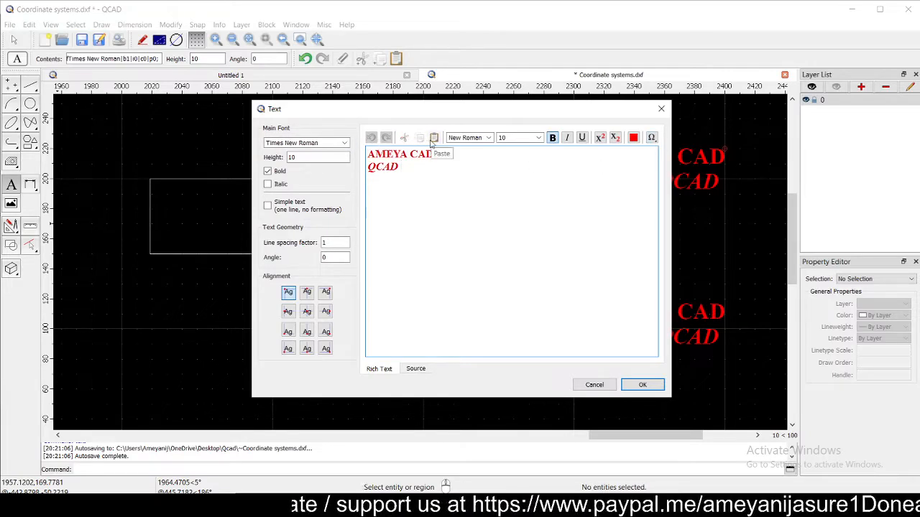
- Review line spacing and angle, check the source markup, and confirm the top-left text settings
click(325, 243)
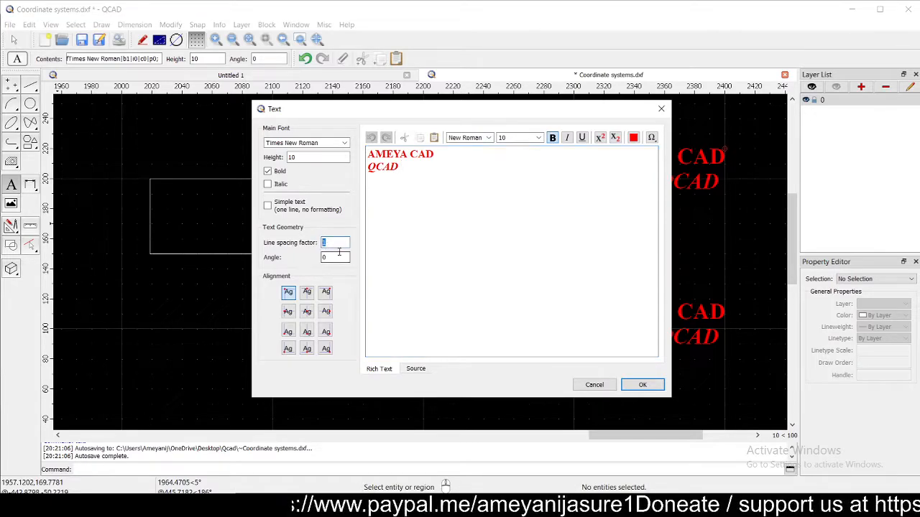
key(Tab)
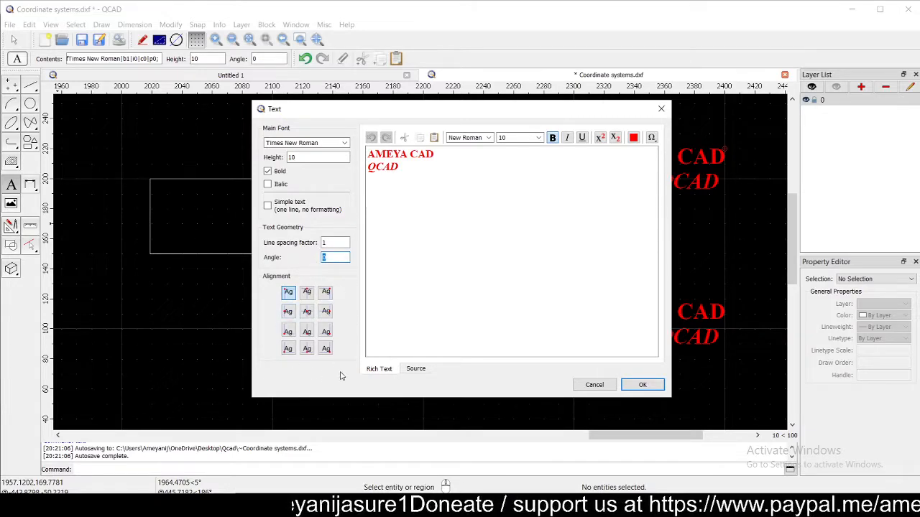
click(424, 371)
click(379, 369)
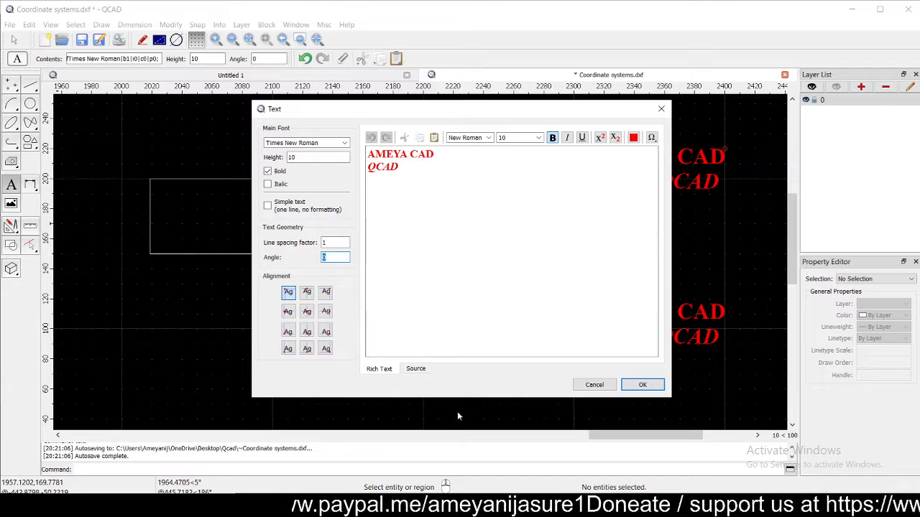
click(643, 386)
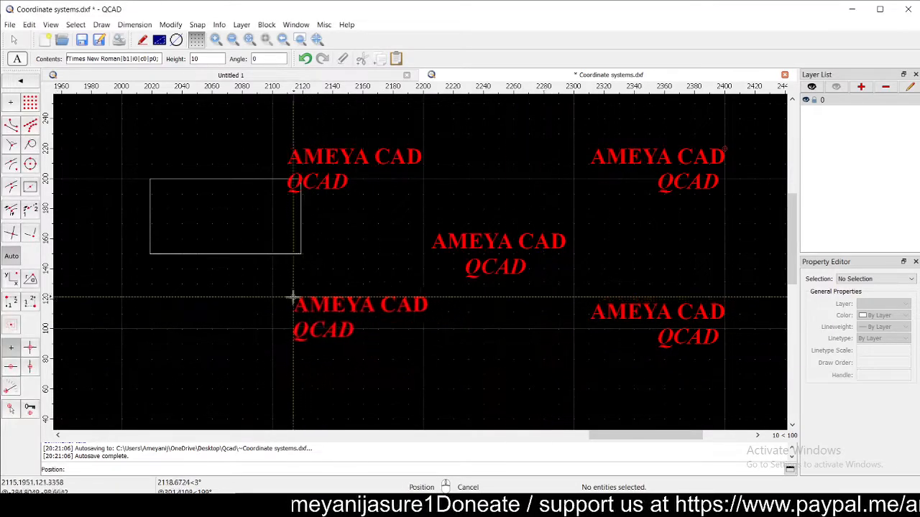
- Abandon the pending top-left text placement so no fifth block is added
right_click(312, 331)
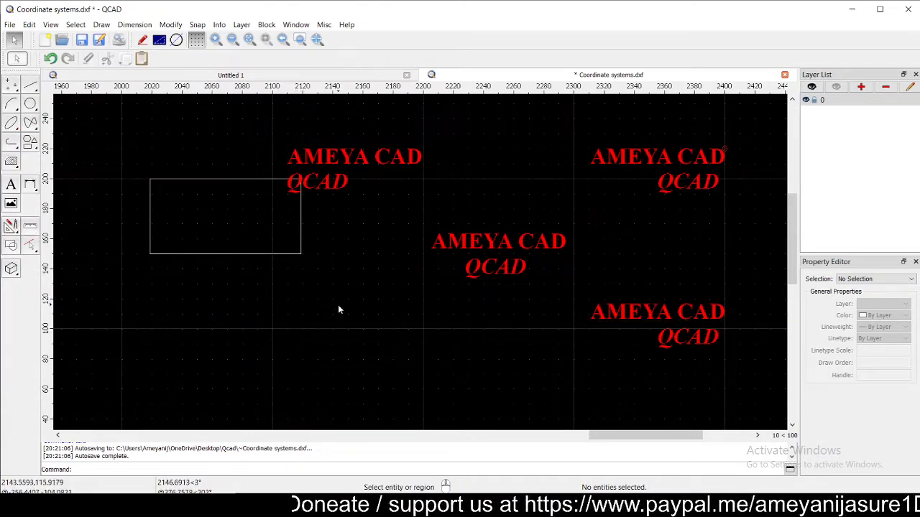